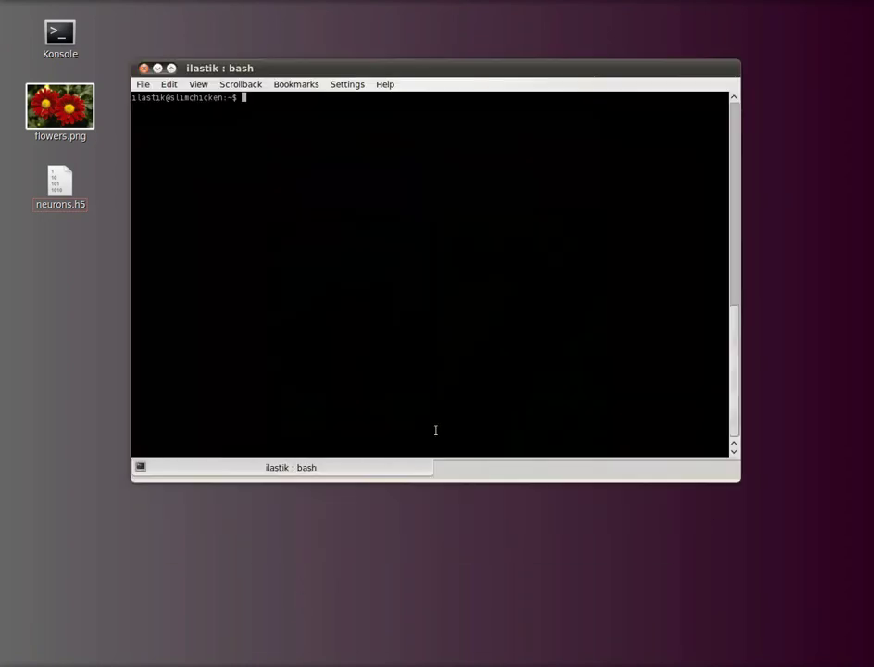
Step: Change into the ilastik folder and run ./run-ilastik.sh to launch ilastik 0.5
text(c)
text(/run-)
text( il)
key(Tab)
key(Return)
text(./ru)
key(Tab)
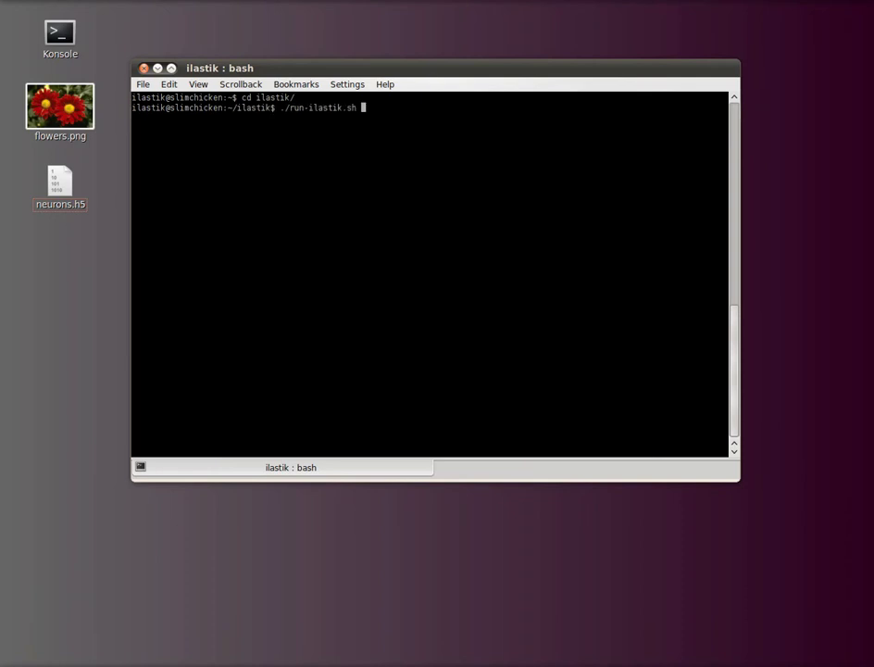
key(Return)
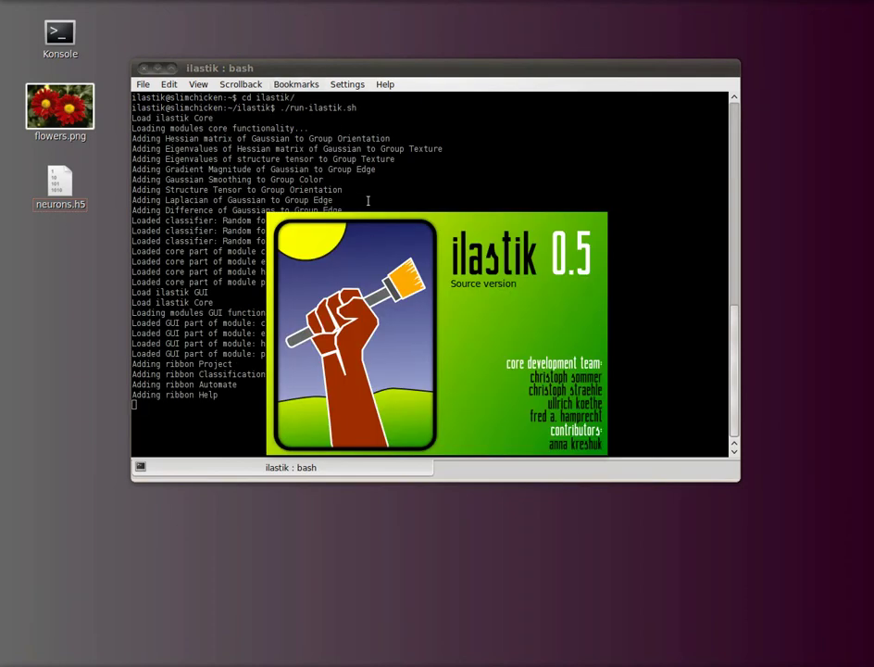
Step: Accept the graphics setup and create a new project with neurons.h5 from the Desktop
click(615, 361)
drag(303, 10, 436, 83)
click(211, 136)
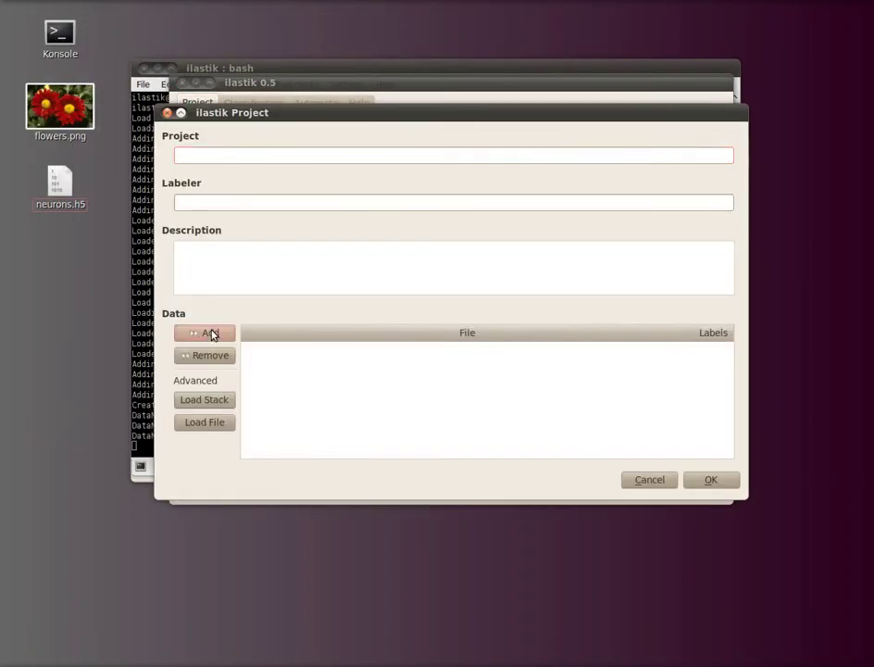
click(215, 333)
double_click(322, 211)
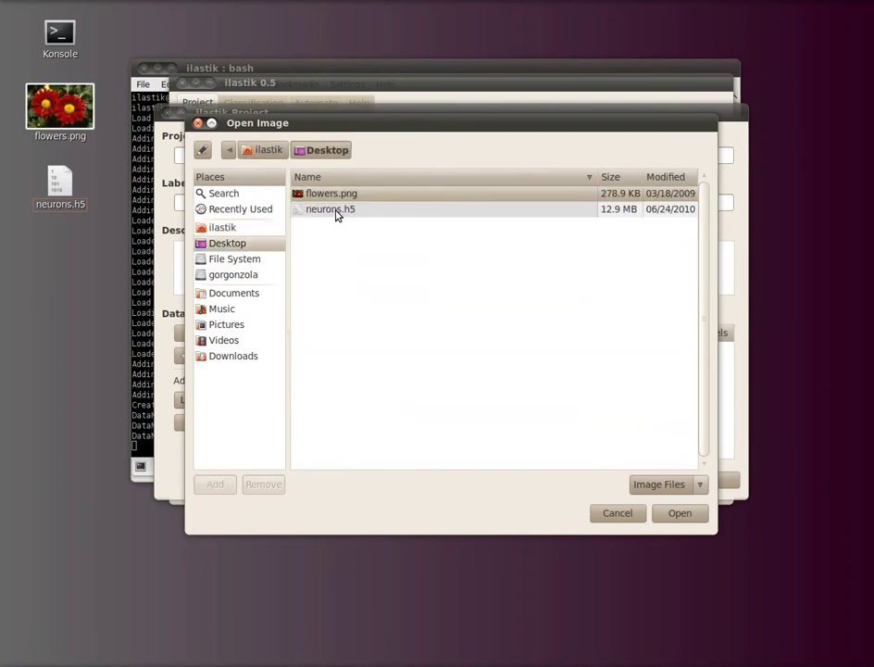
click(676, 513)
click(711, 481)
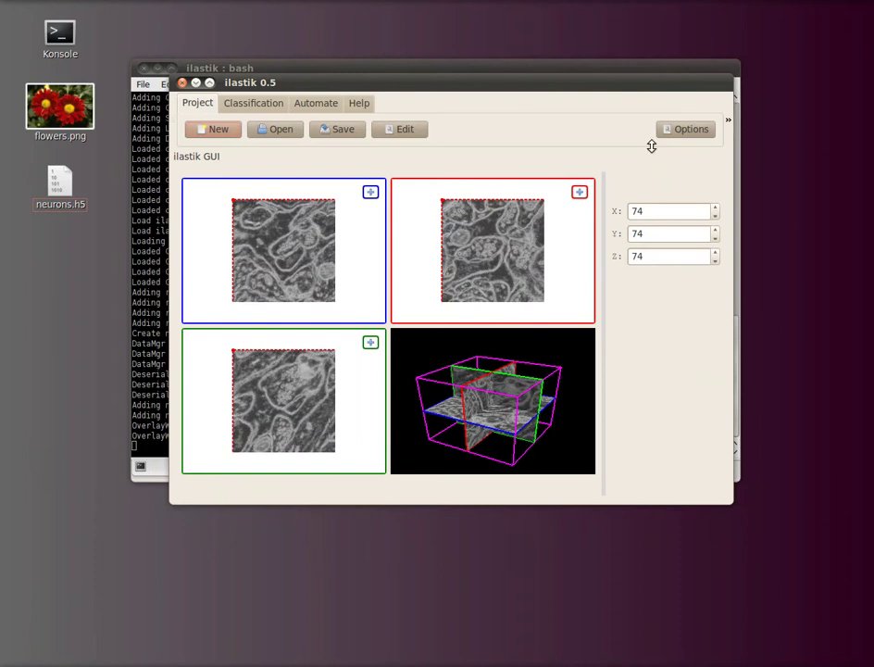
Step: Maximize the ilastik window and scroll through the neurons.h5 slice views
double_click(574, 90)
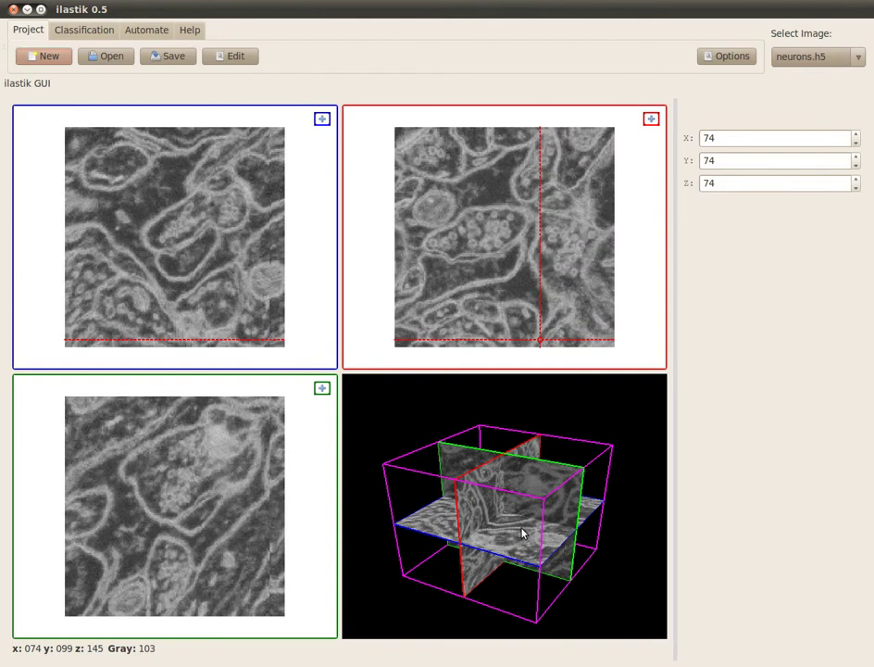
scroll(515, 231, up, 7)
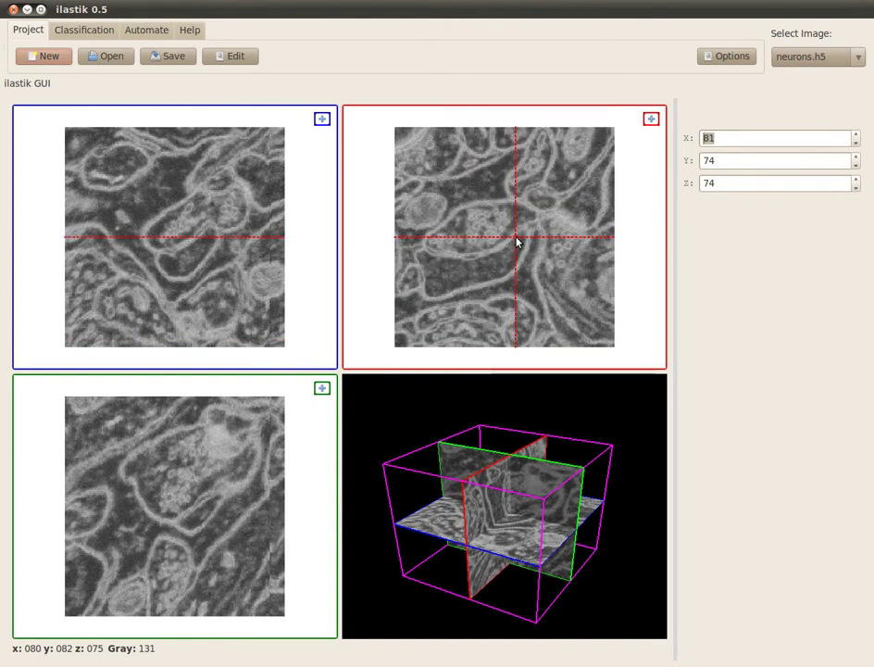
scroll(517, 241, up, 4)
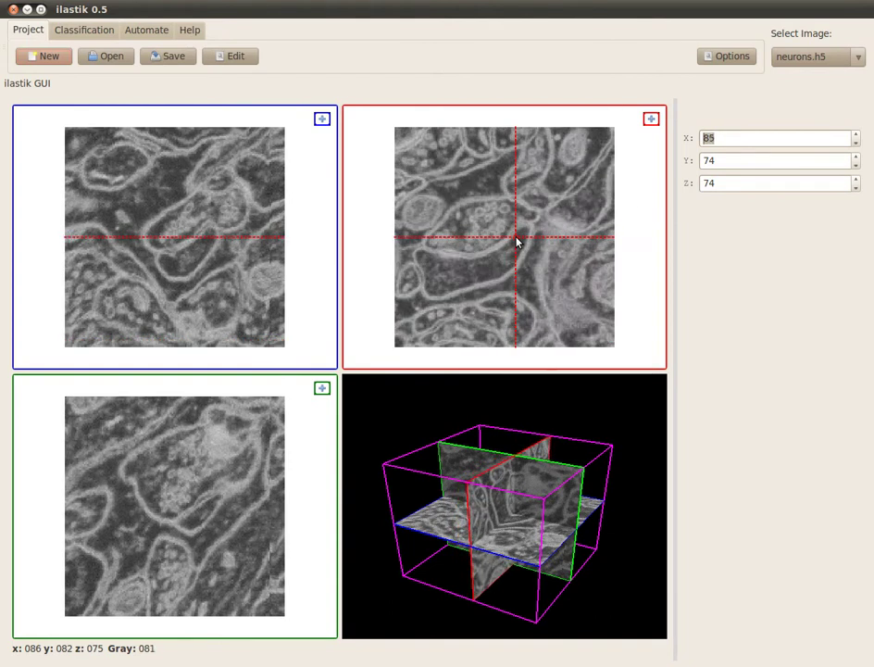
scroll(518, 240, down, 9)
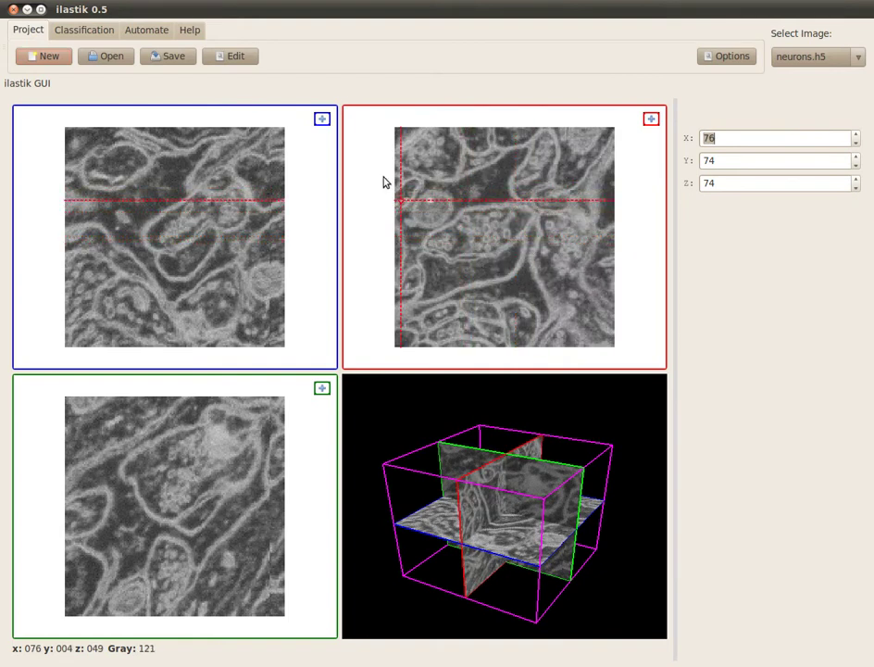
Step: Compute medium-scale Color, Edge and Texture features, leaving Orientation unselected
click(94, 32)
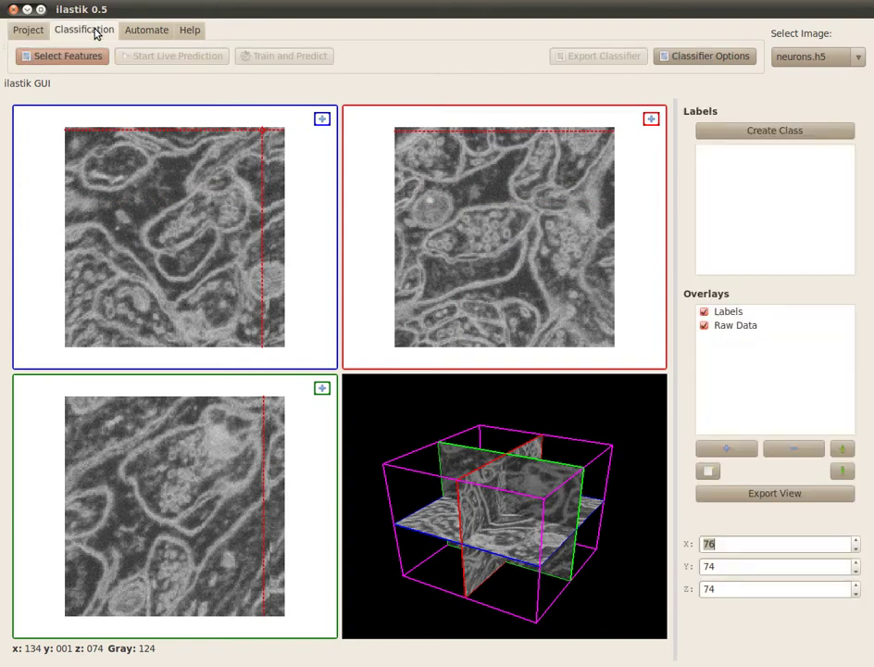
click(68, 58)
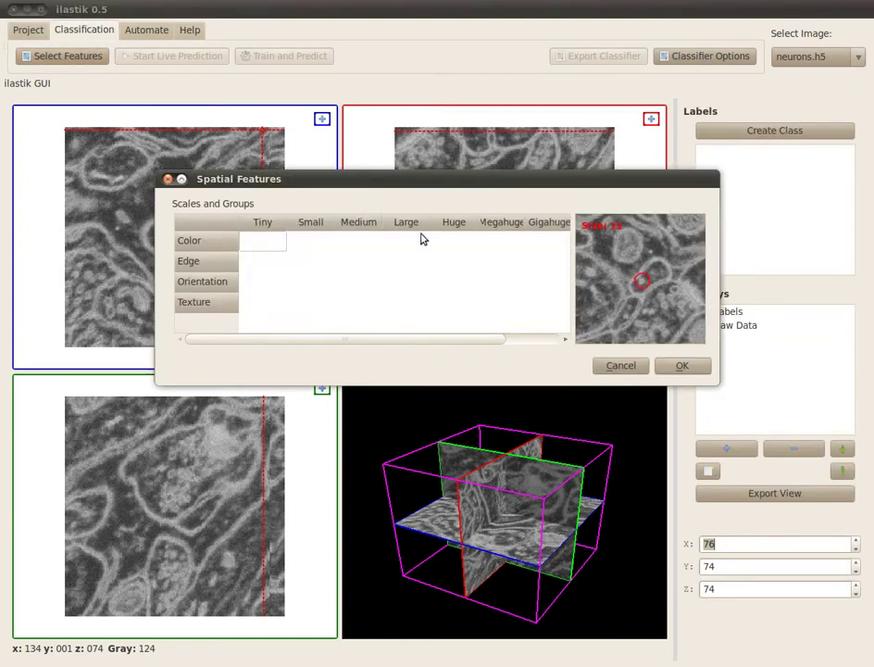
click(355, 226)
click(347, 283)
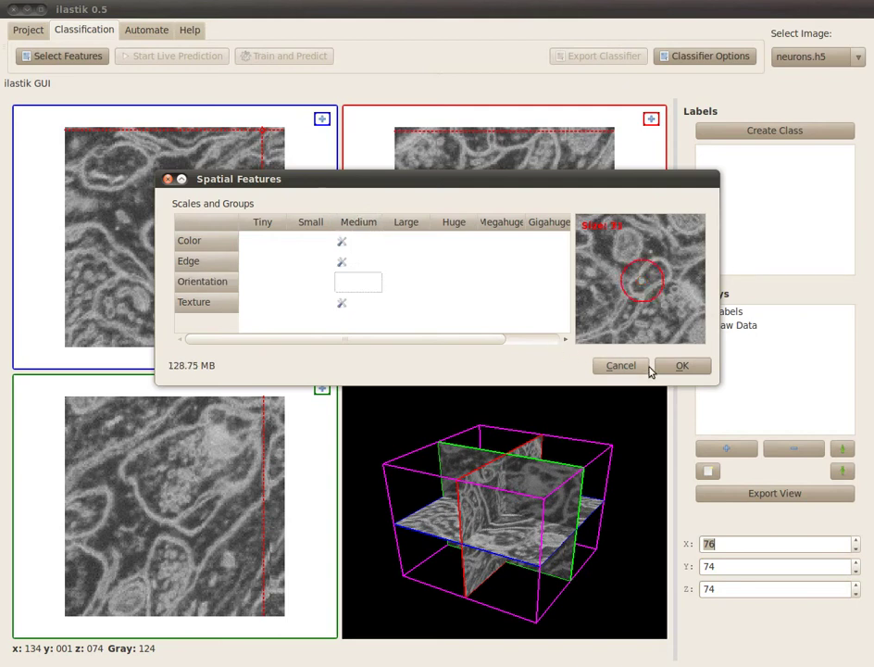
click(682, 366)
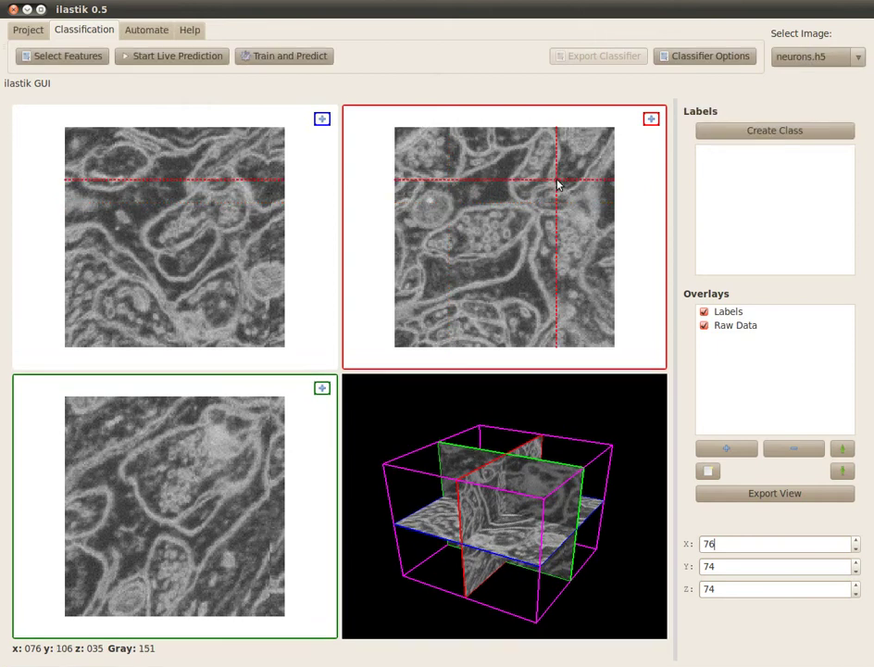
Step: Create two classes, paint Label 0 on a cell interior and Label 1 on a membrane, then start live prediction
double_click(726, 131)
click(727, 153)
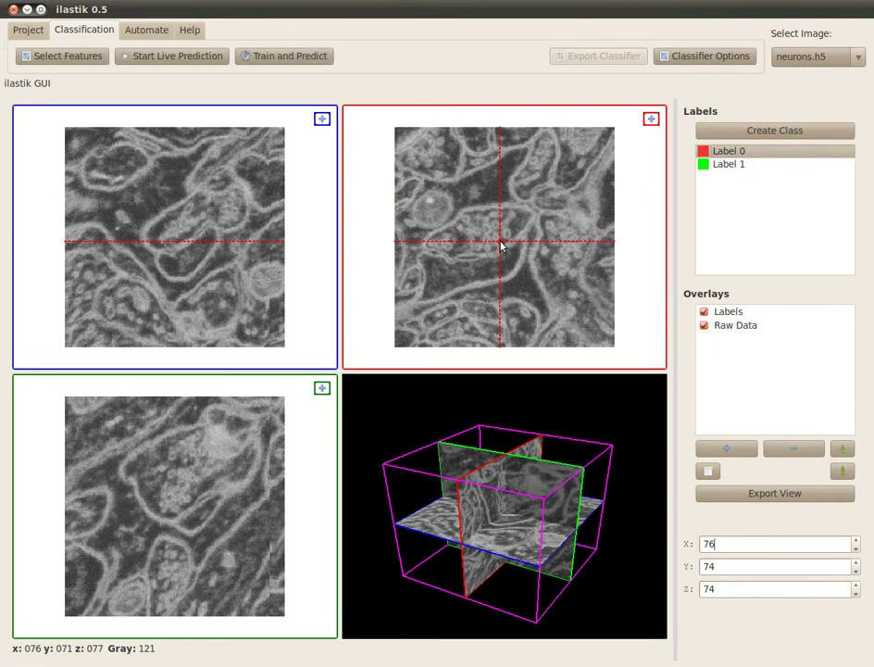
scroll(494, 261, up, 1)
scroll(493, 261, up, 1)
scroll(490, 193, up, 1)
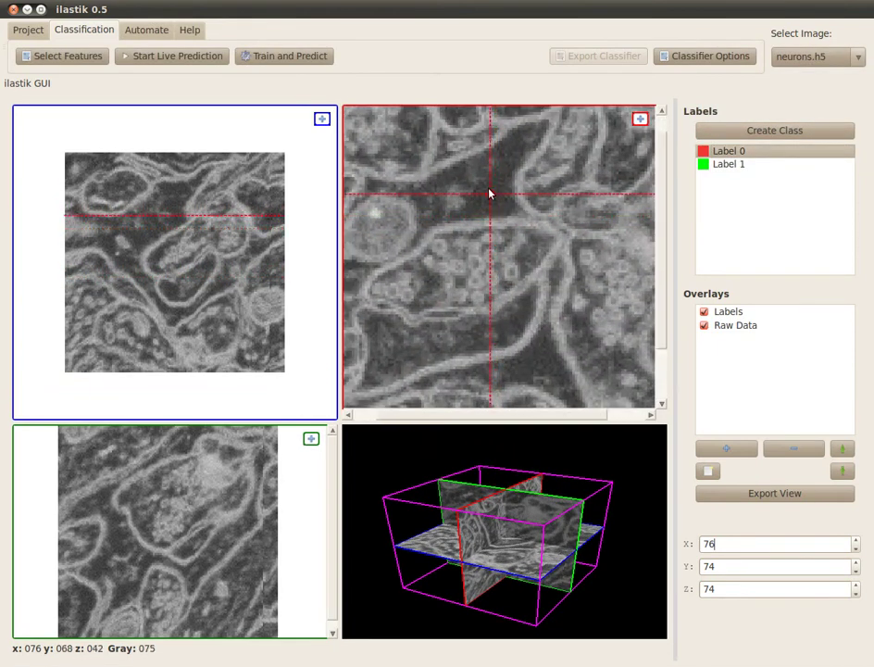
drag(485, 157, 491, 215)
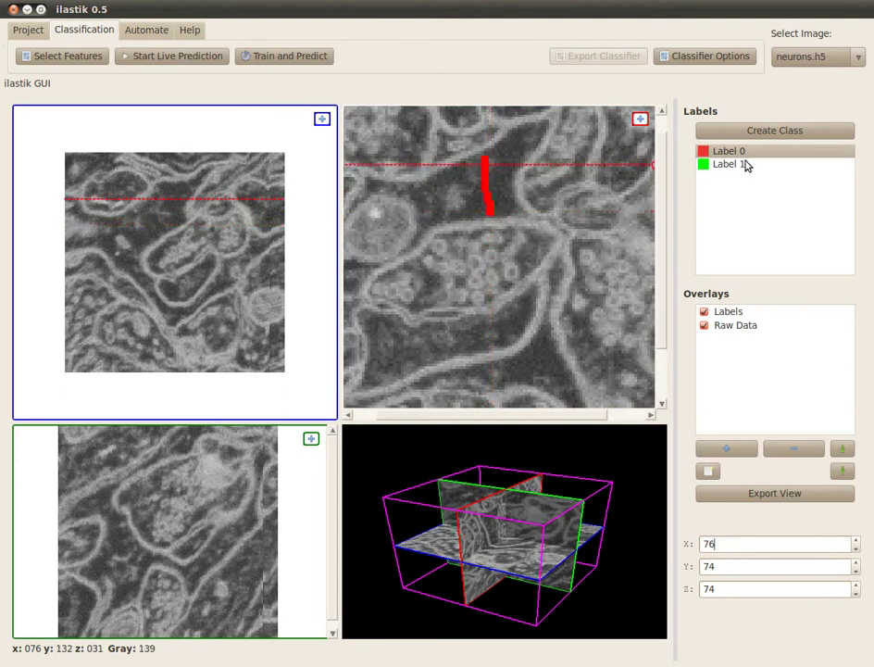
click(693, 165)
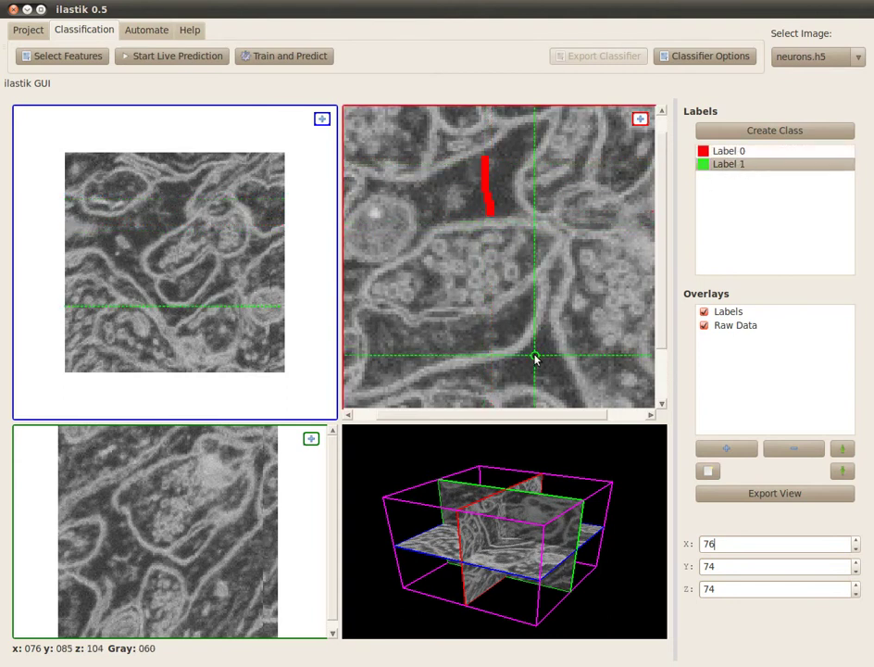
drag(527, 346, 541, 302)
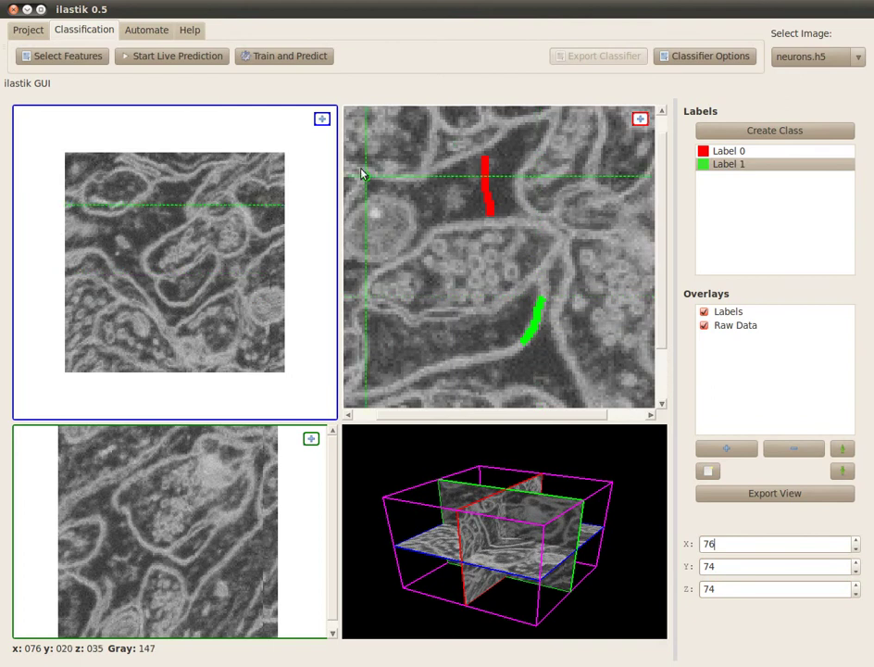
click(168, 59)
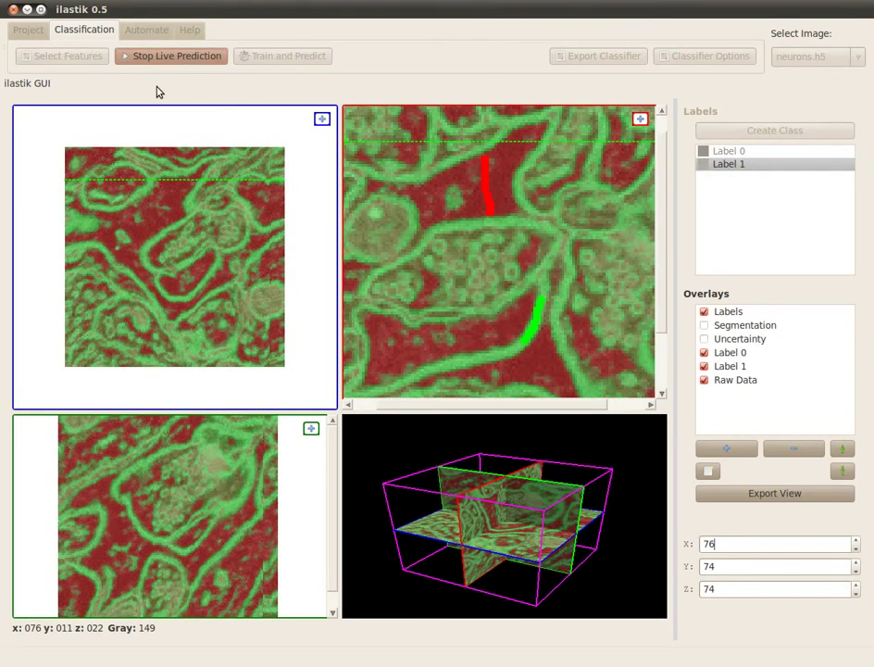
Step: Stop live prediction, train and predict the whole volume, and show Segmentation with Labels hidden
click(201, 57)
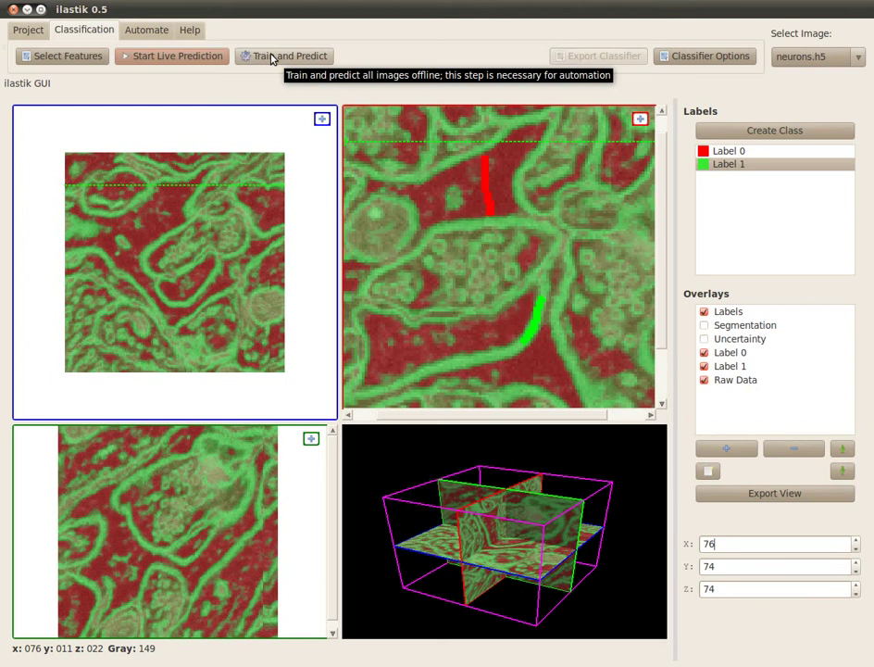
click(295, 61)
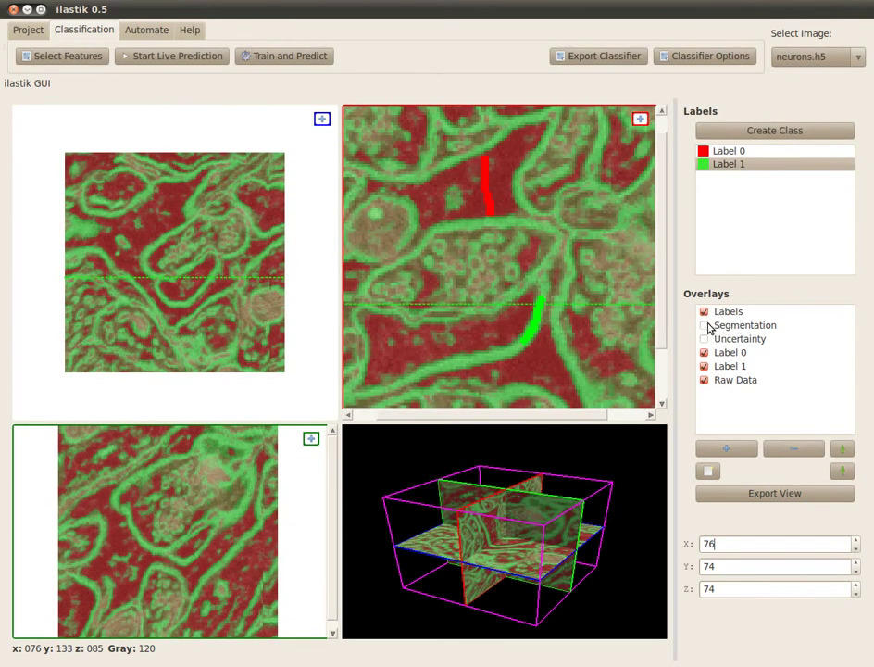
click(705, 325)
click(704, 311)
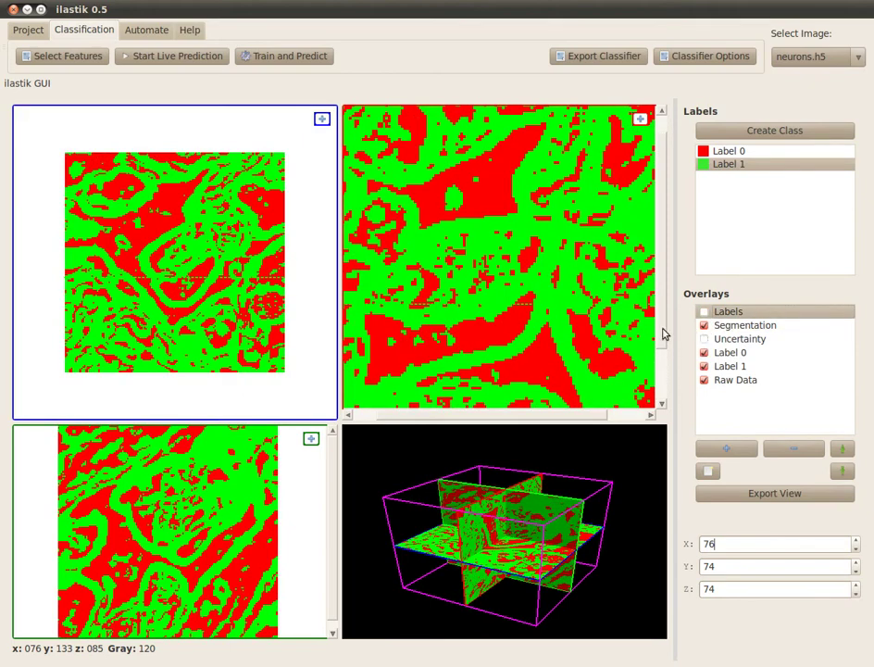
scroll(538, 294, down, 20)
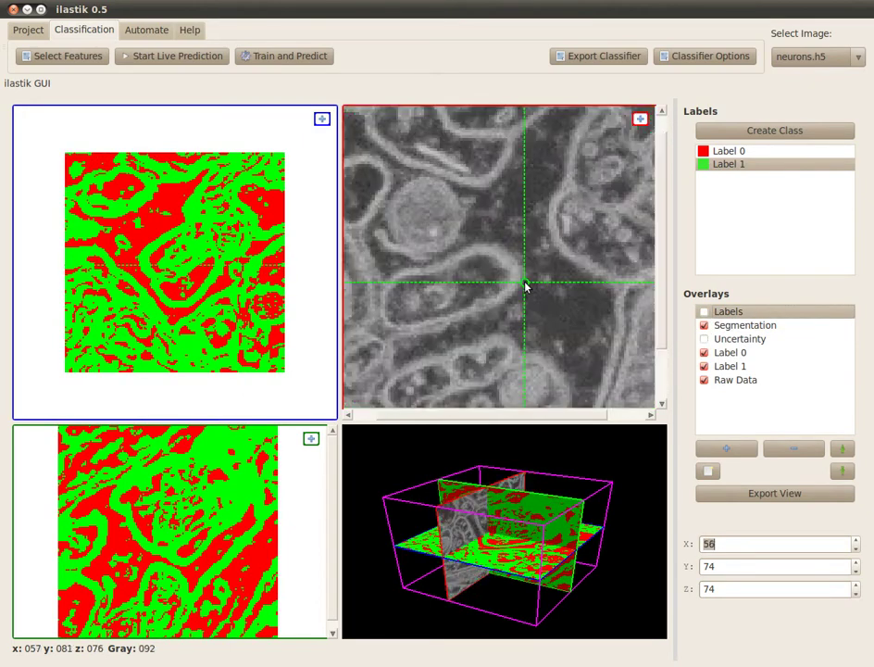
scroll(524, 287, down, 19)
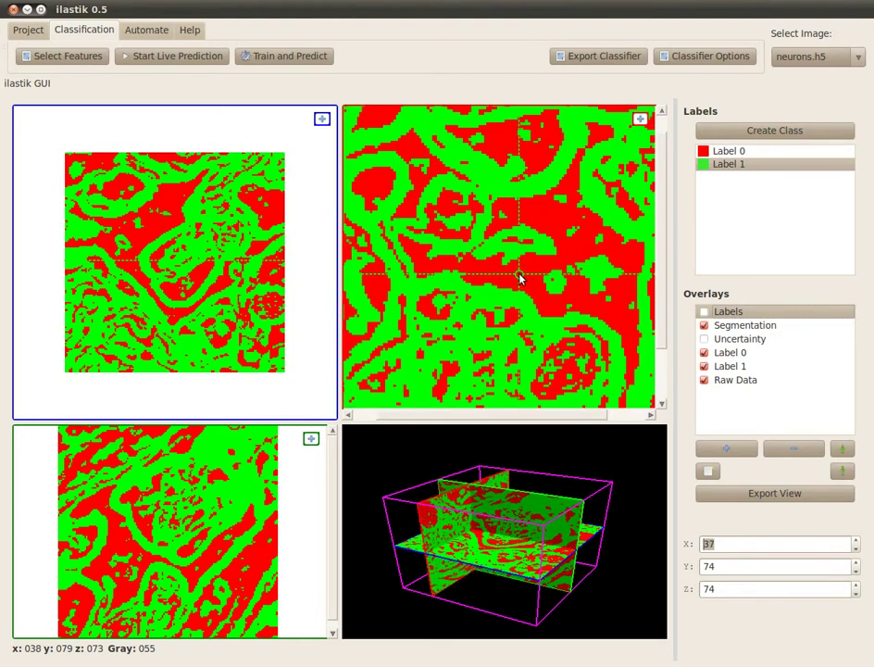
scroll(520, 278, up, 12)
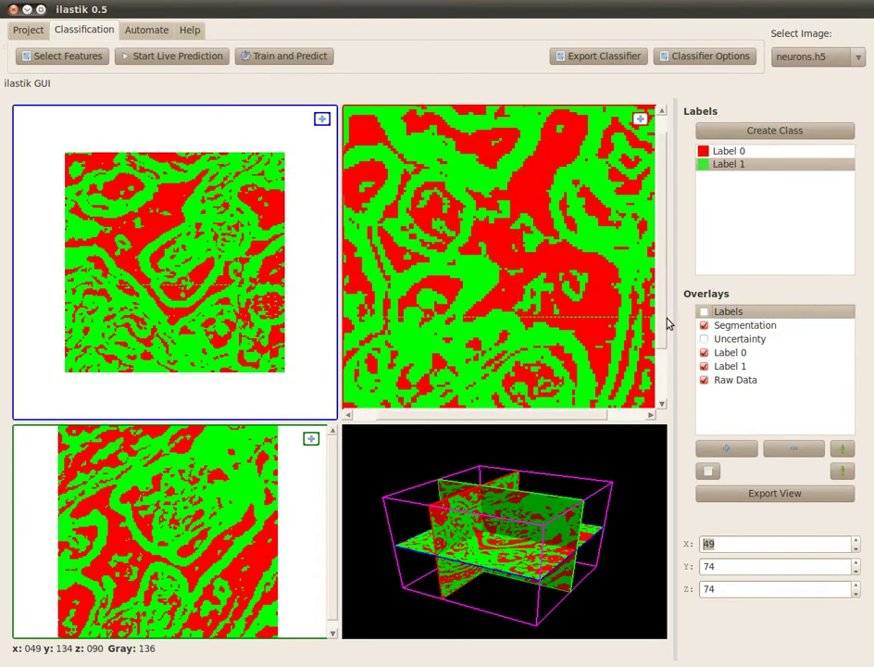
Step: Start the Segmentation export and set its path to a new Desktop folder named 'segmentation'
click(729, 327)
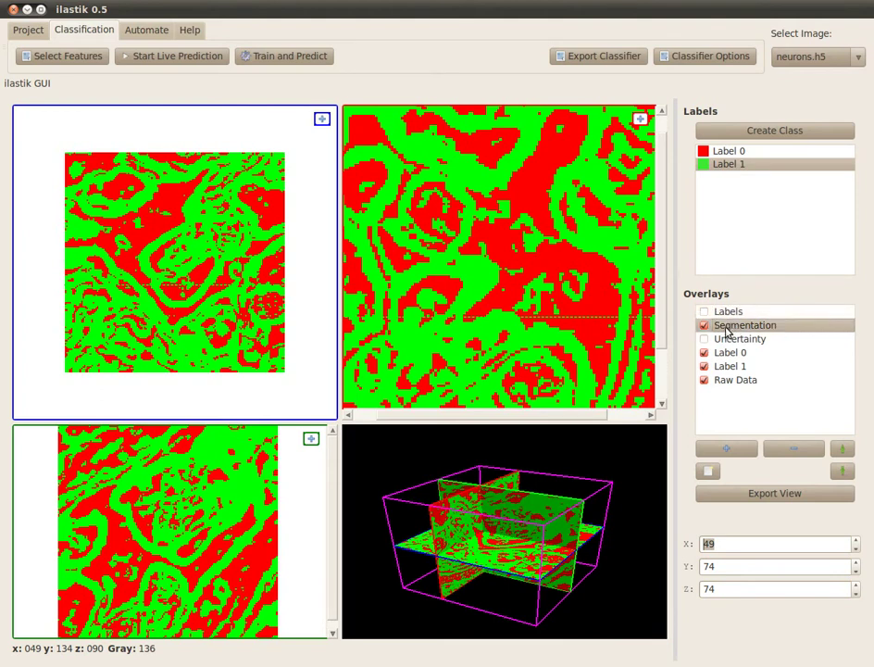
right_click(729, 331)
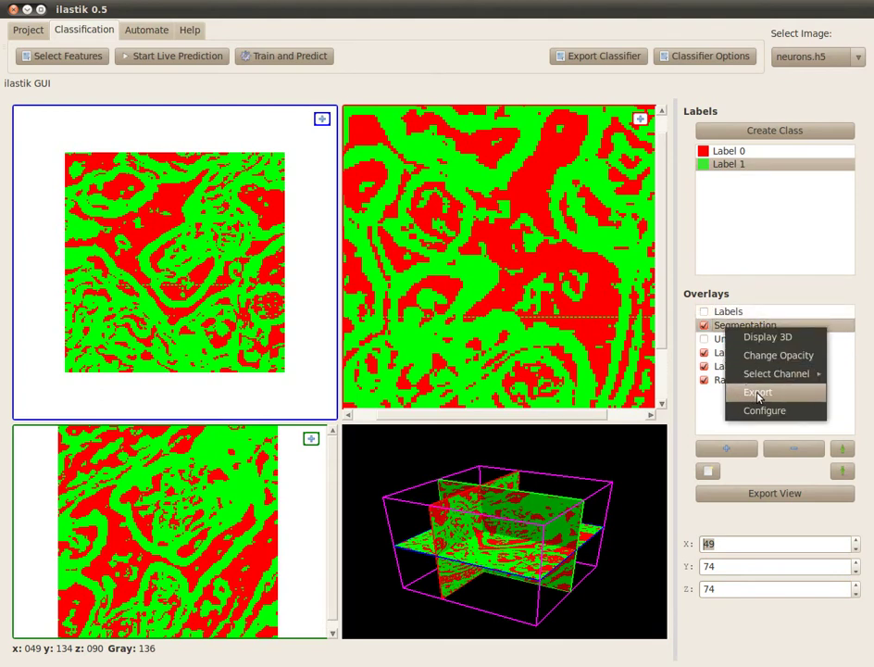
click(759, 393)
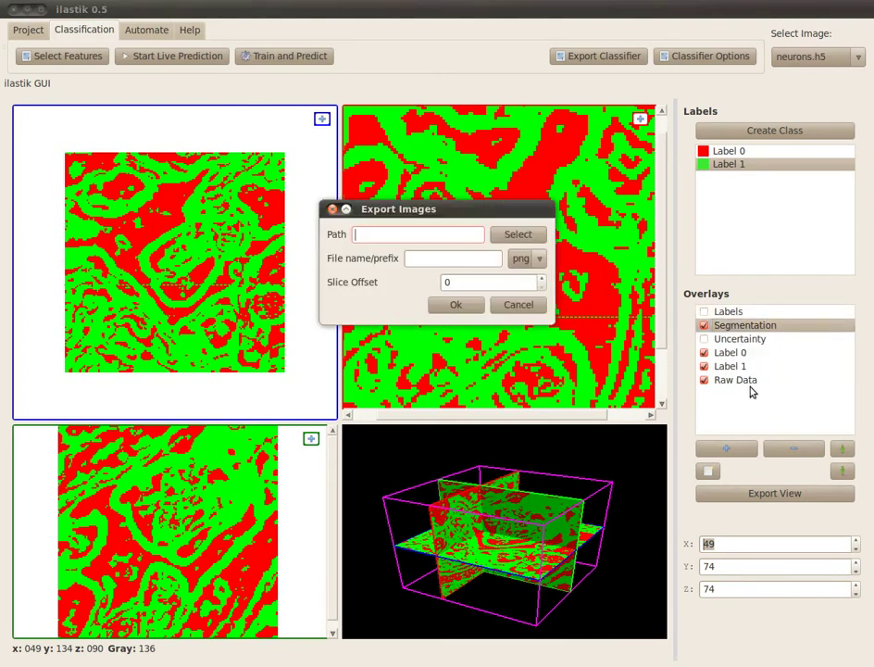
click(521, 236)
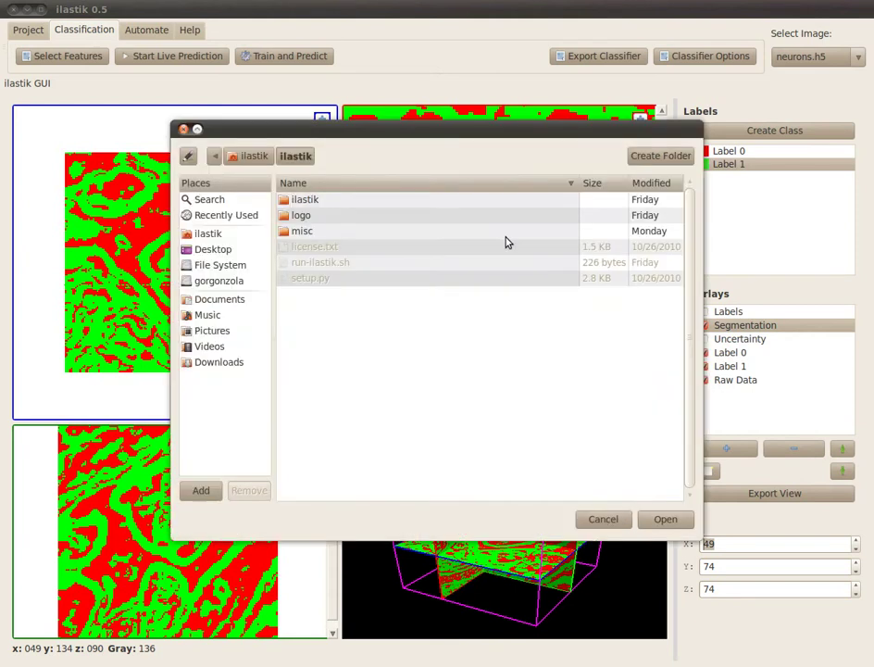
click(213, 250)
click(652, 157)
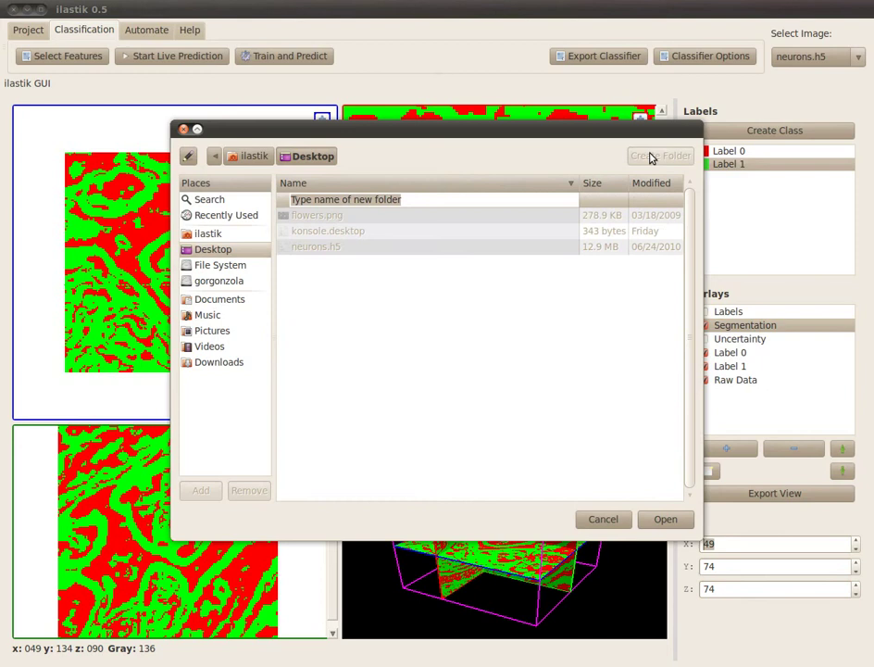
text(segmentation)
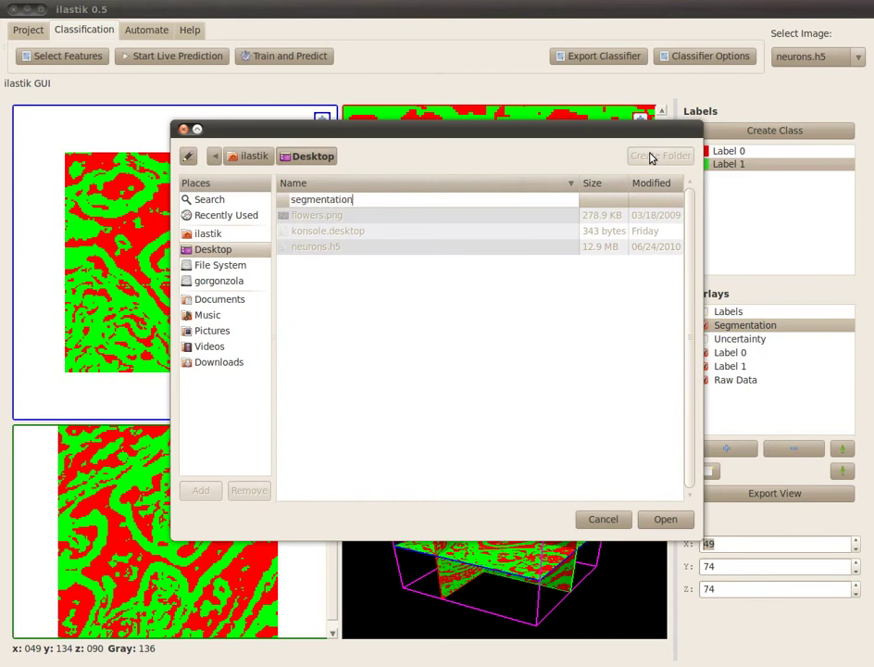
key(Return)
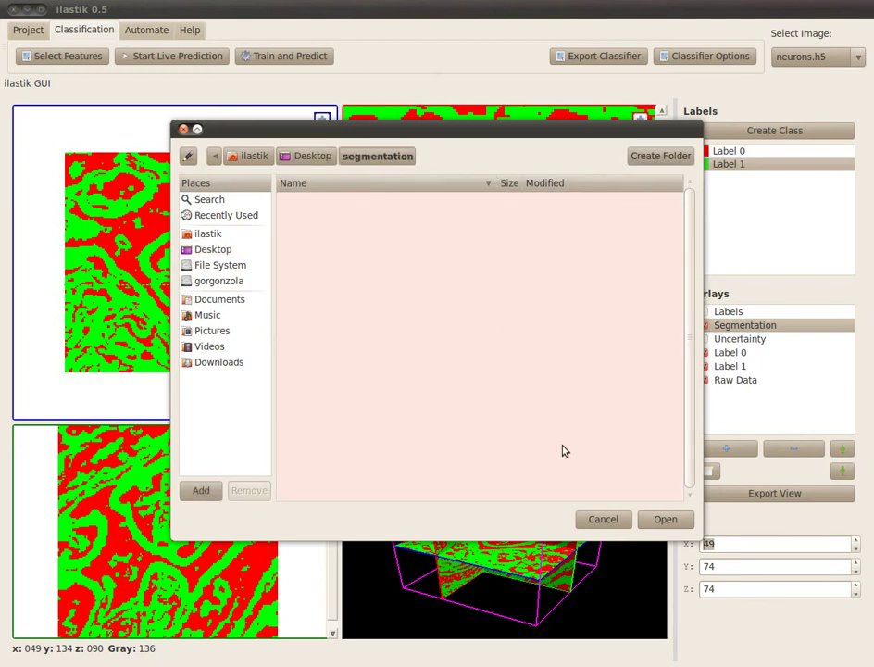
click(664, 518)
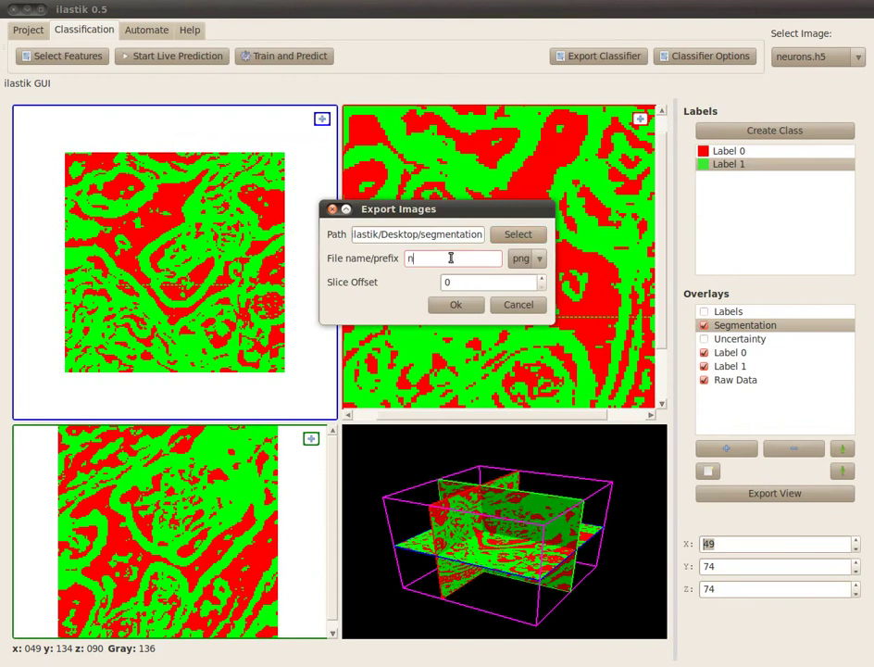
Step: Set the file prefix to 'neurons' and export the PNG stack
click(451, 258)
text(neurons)
click(466, 307)
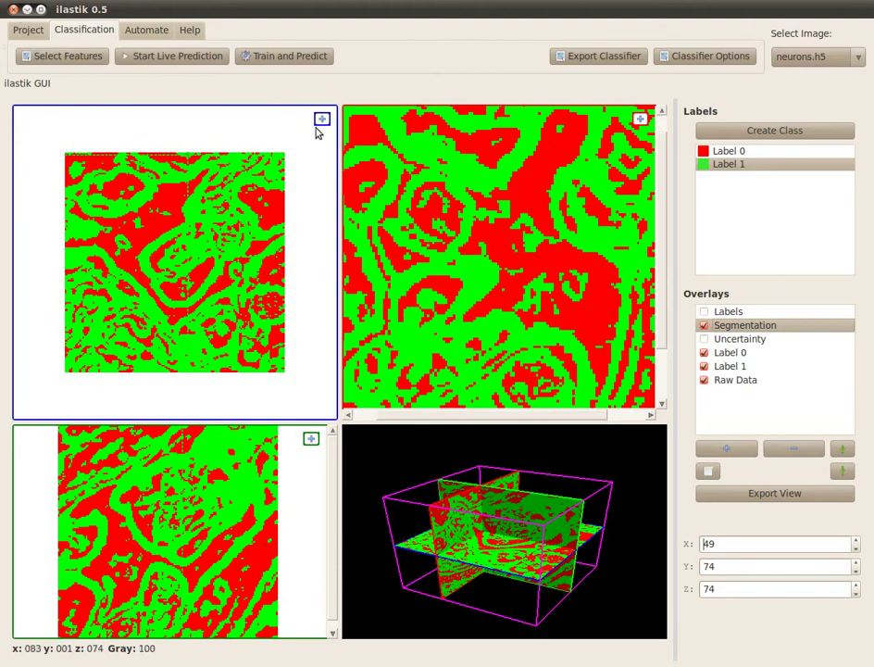
Step: Open the segmentation folder and view slices from neurons_z00000.png to neurons_z00023.png in the image viewer
click(28, 11)
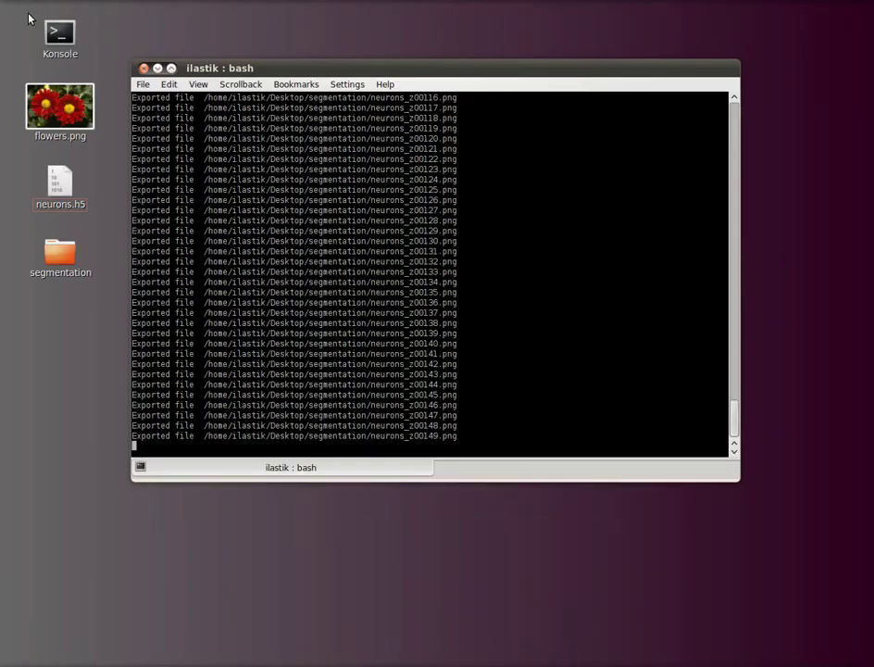
click(65, 257)
double_click(65, 257)
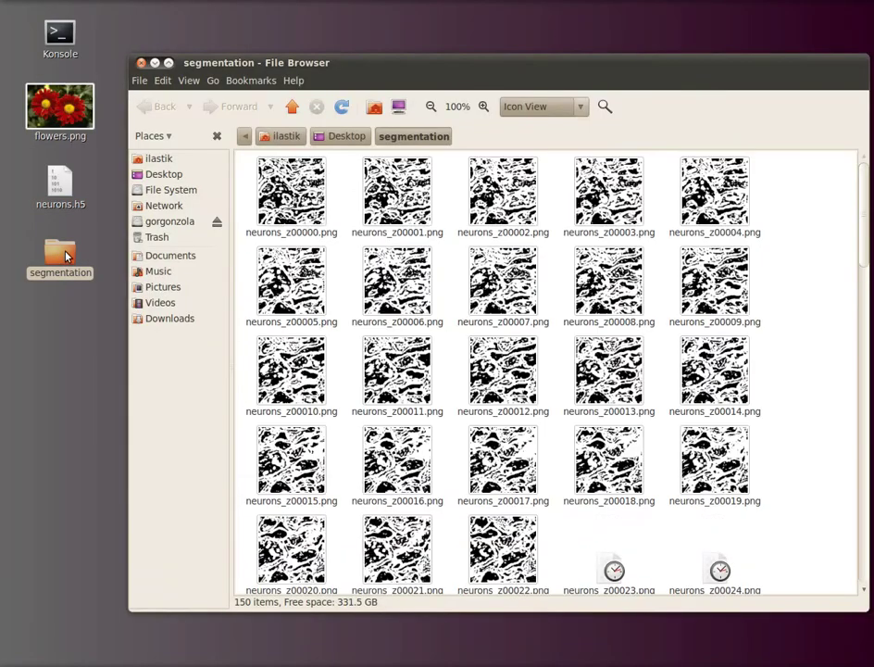
double_click(302, 187)
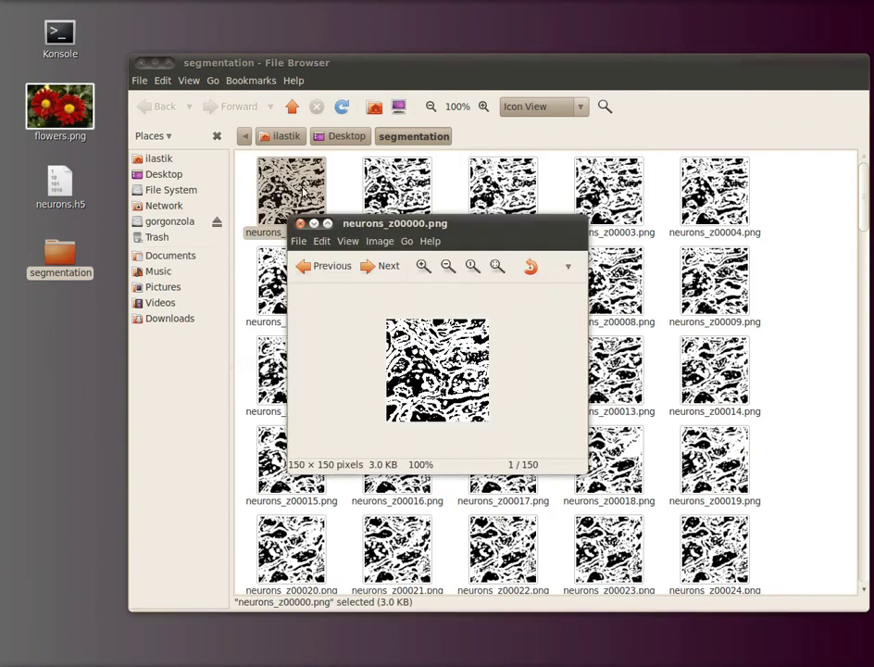
key(Right)
key(Right)
key(Right)
key(Right)
key(Right)
key(Right)
key(Right)
key(Right)
key(Right)
key(Right)
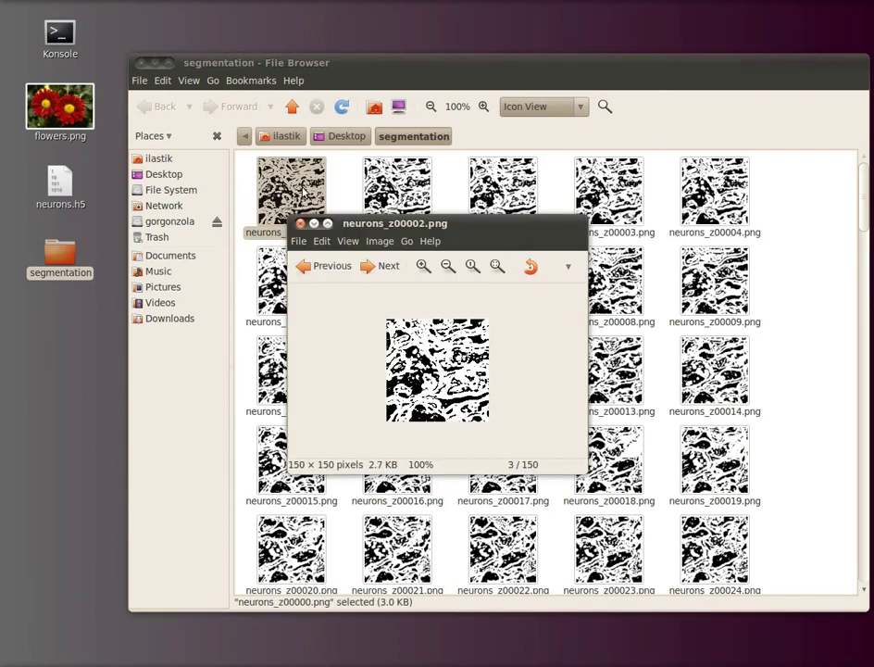
key(Right)
key(Right)
key(Right)
key(Right)
key(Right)
key(Right)
key(Right)
key(Right)
key(Right)
key(Right)
key(Right)
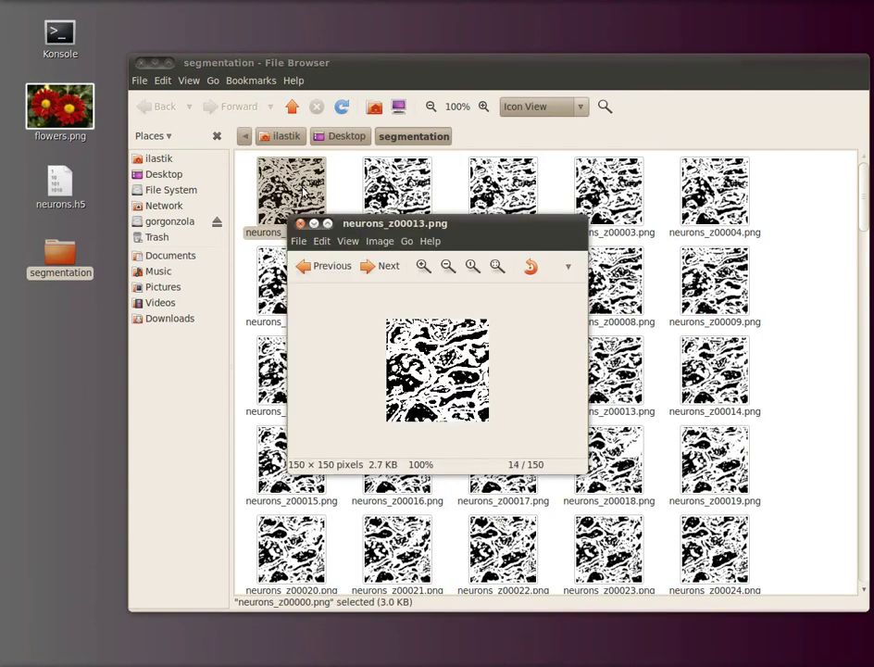
key(Right)
key(Right)
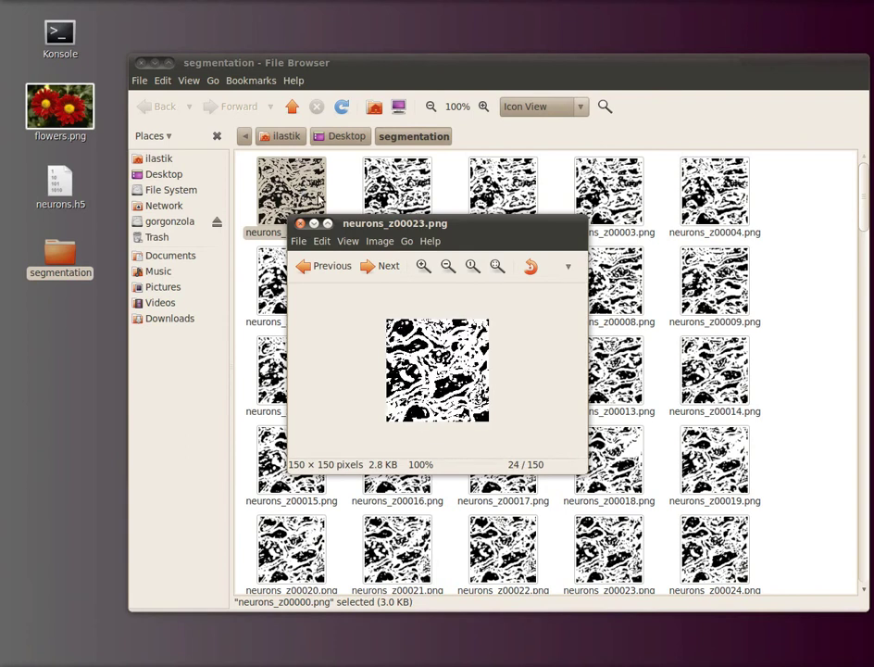
click(314, 223)
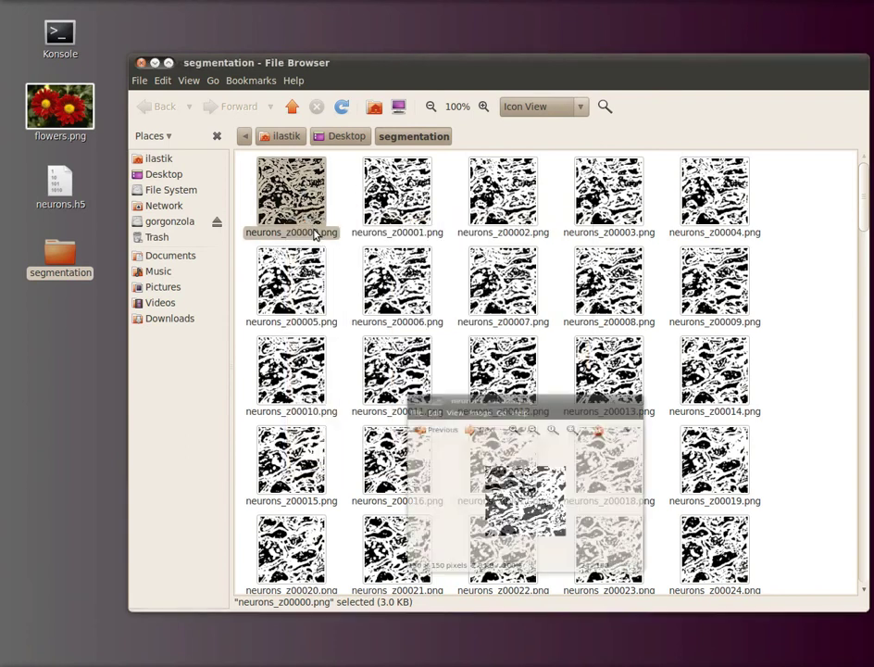
Step: Select neurons_z00001.png, neurons_z00002.png and neurons_z00003.png in the file browser
click(414, 231)
click(503, 218)
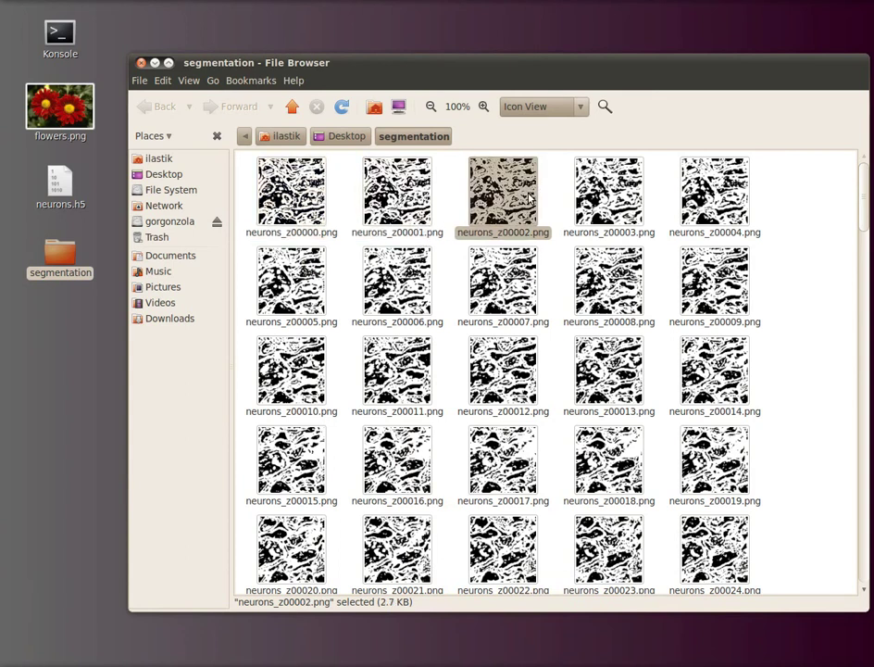
click(613, 198)
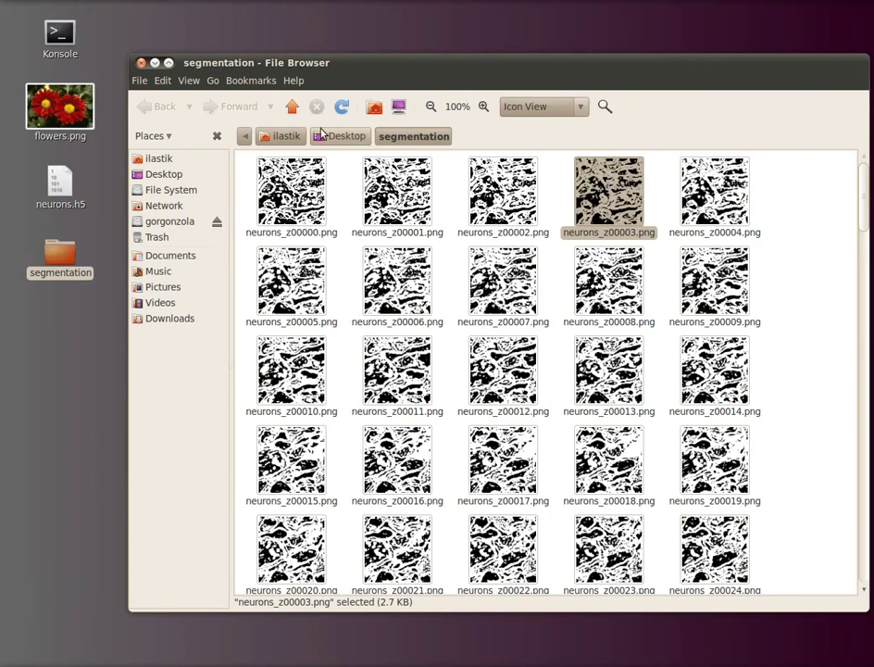
Step: Close the file browser, hide Segmentation, Label 0 and Raw Data, and select the Label 1 overlay
key(ctrl+w)
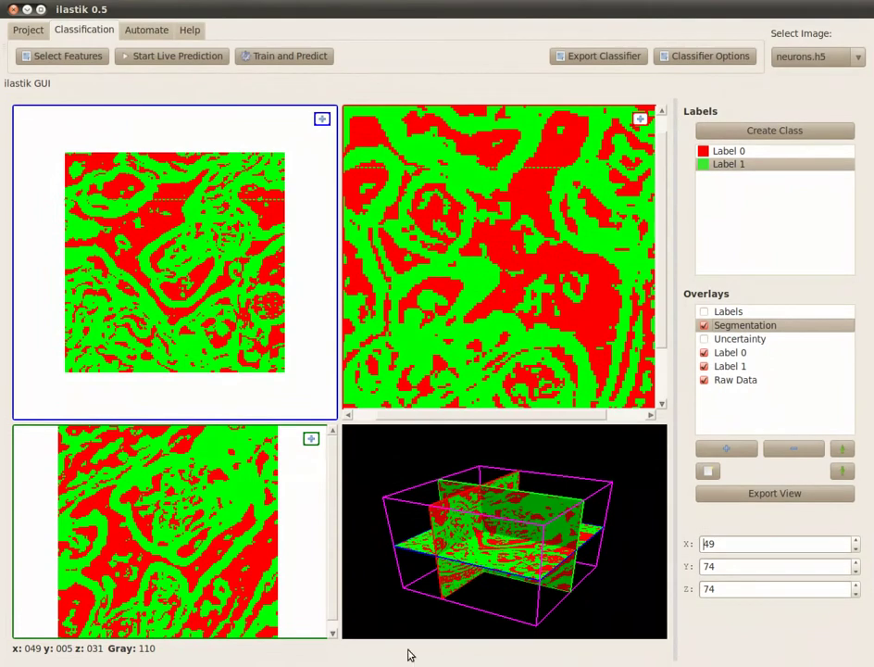
click(705, 326)
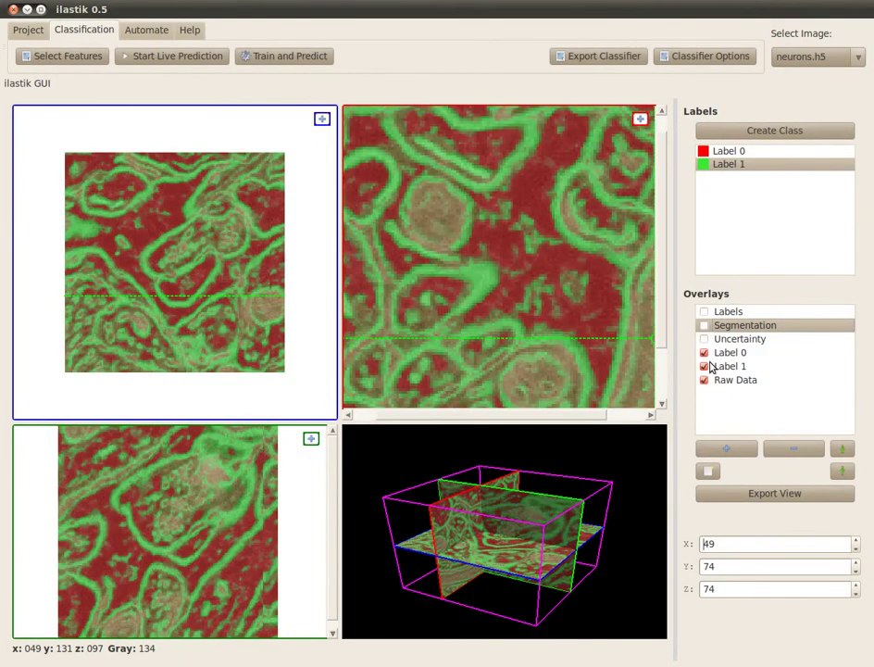
click(705, 353)
click(705, 379)
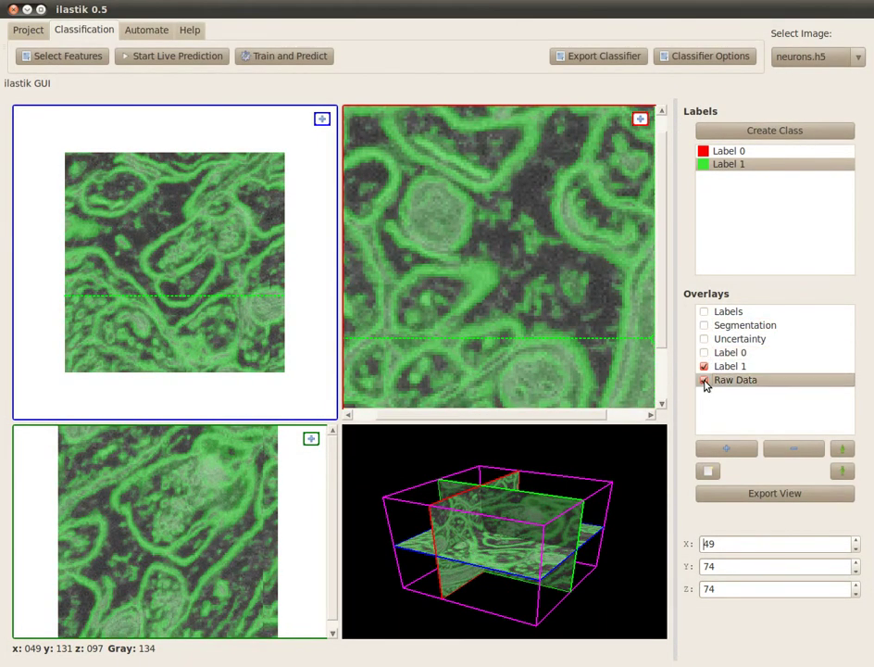
click(720, 369)
scroll(547, 289, up, 13)
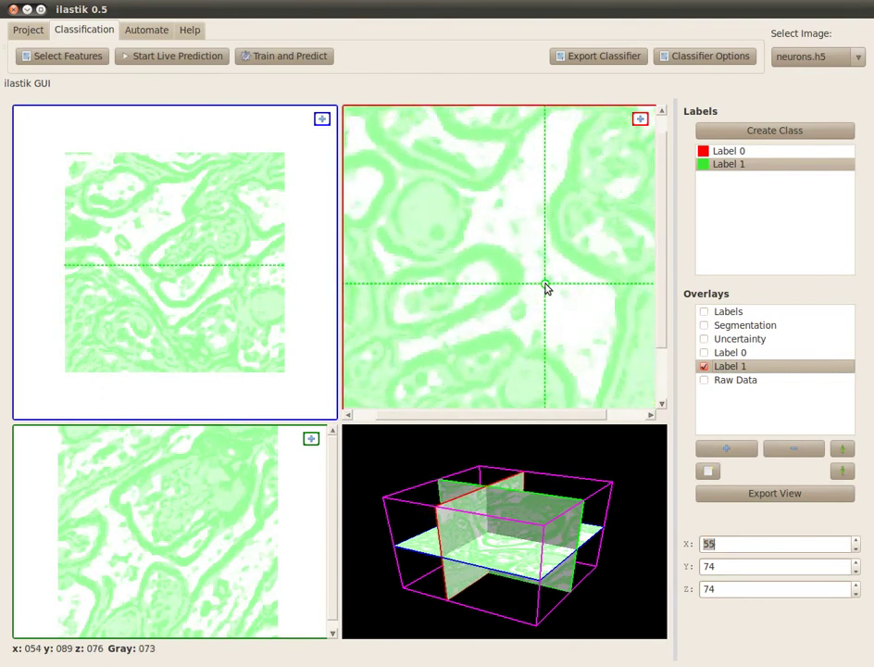
scroll(546, 289, up, 14)
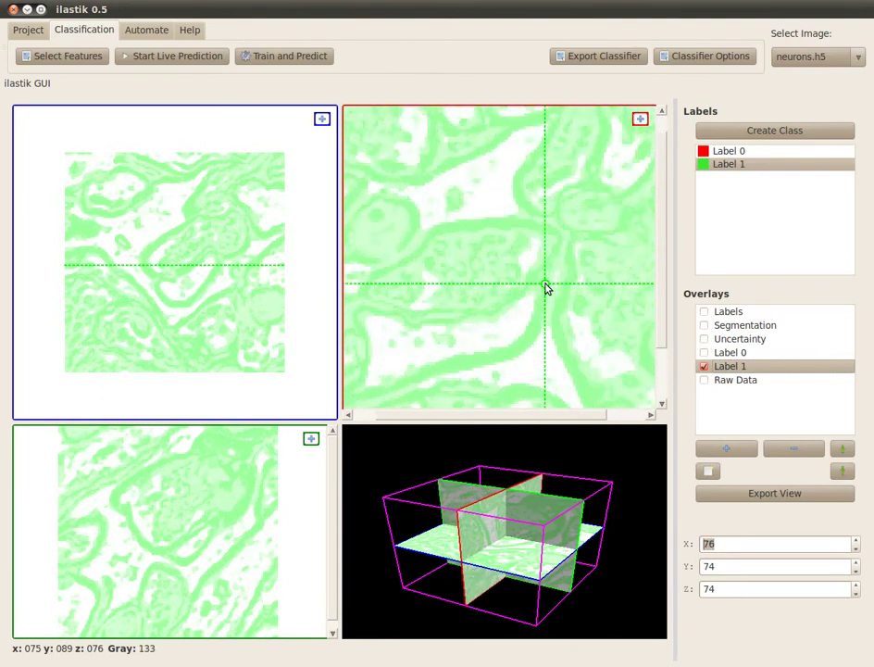
Step: Start the Label 1 export and set its path to a new Desktop folder named 'prediction'
right_click(732, 369)
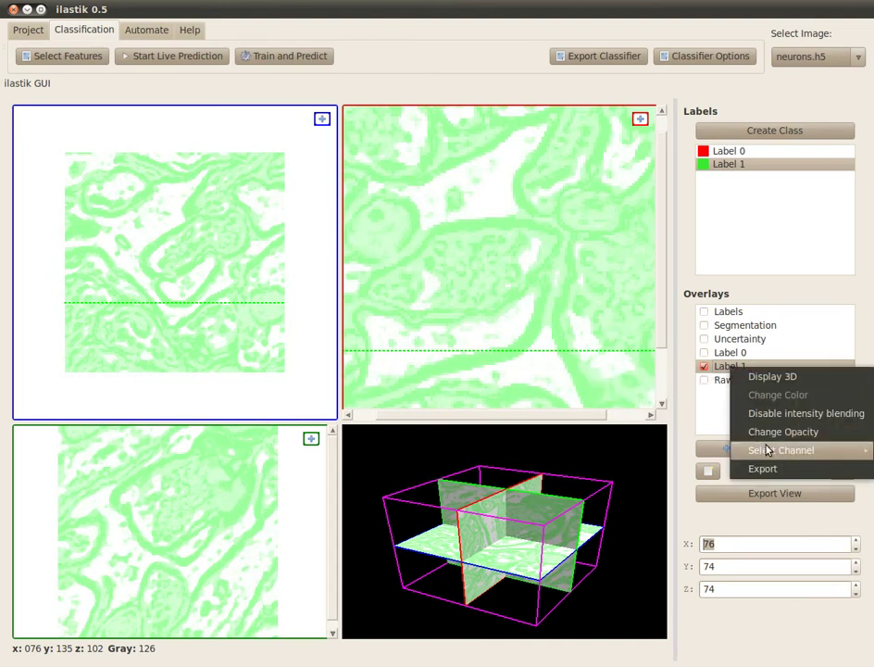
click(777, 471)
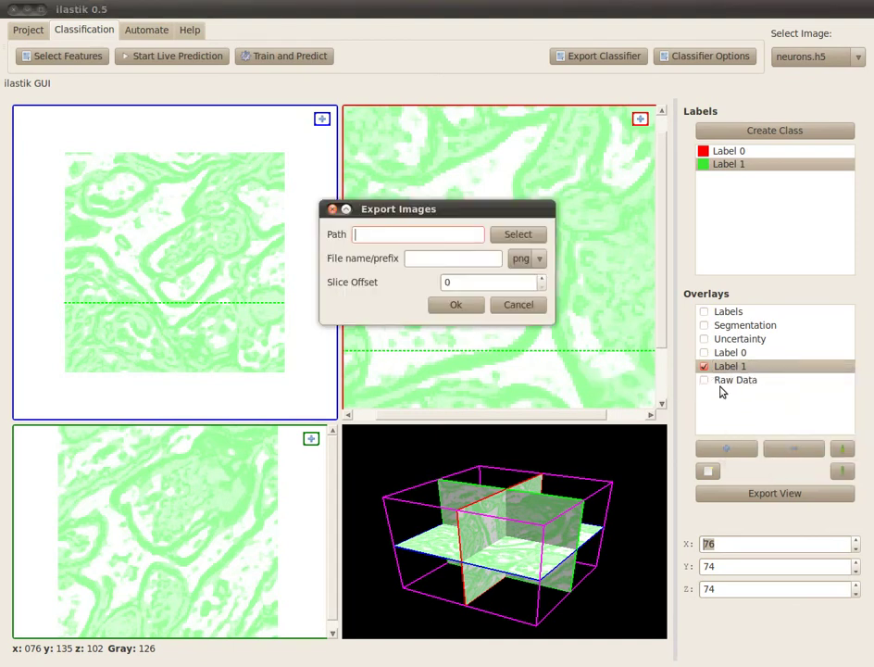
click(517, 239)
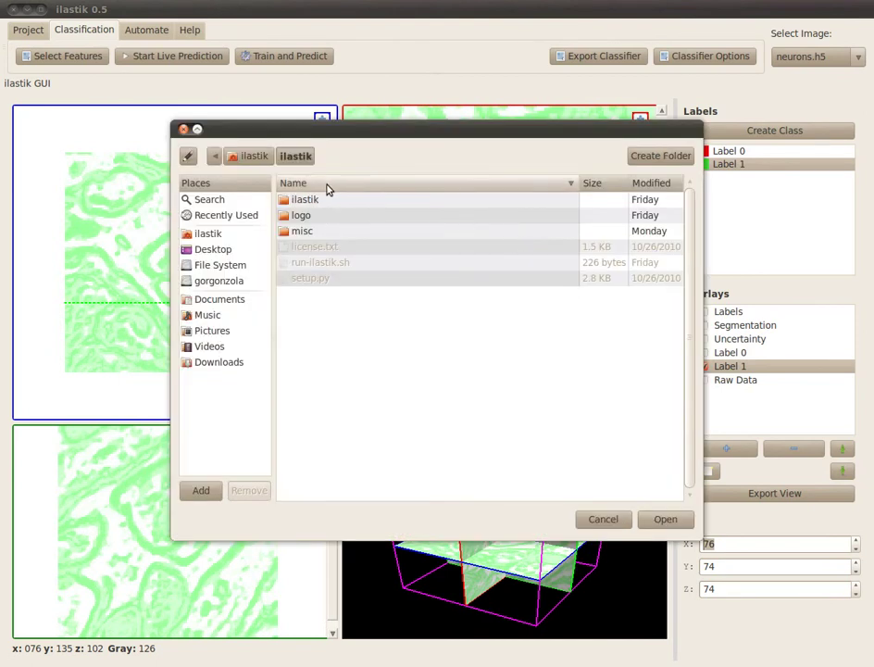
click(221, 251)
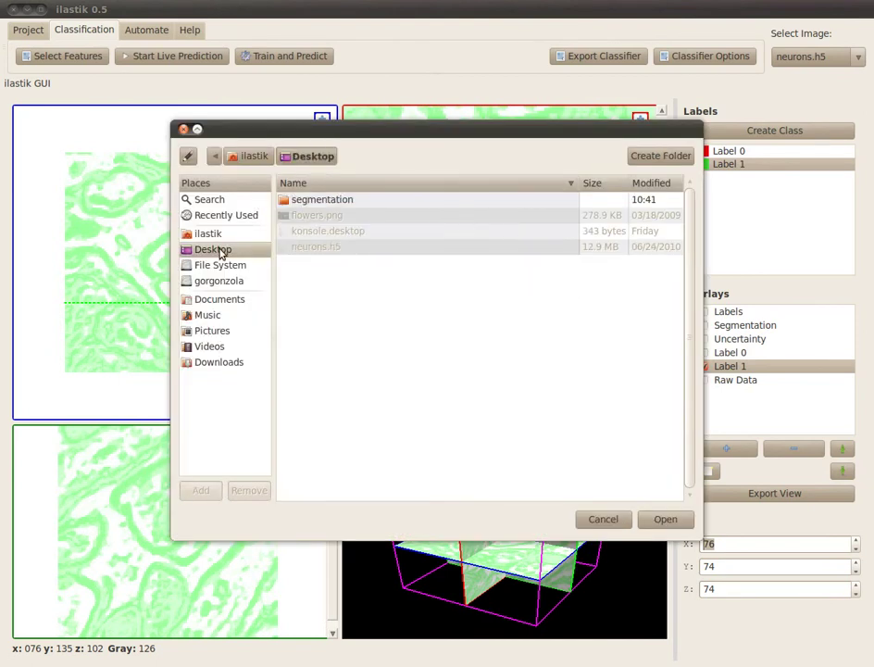
click(647, 158)
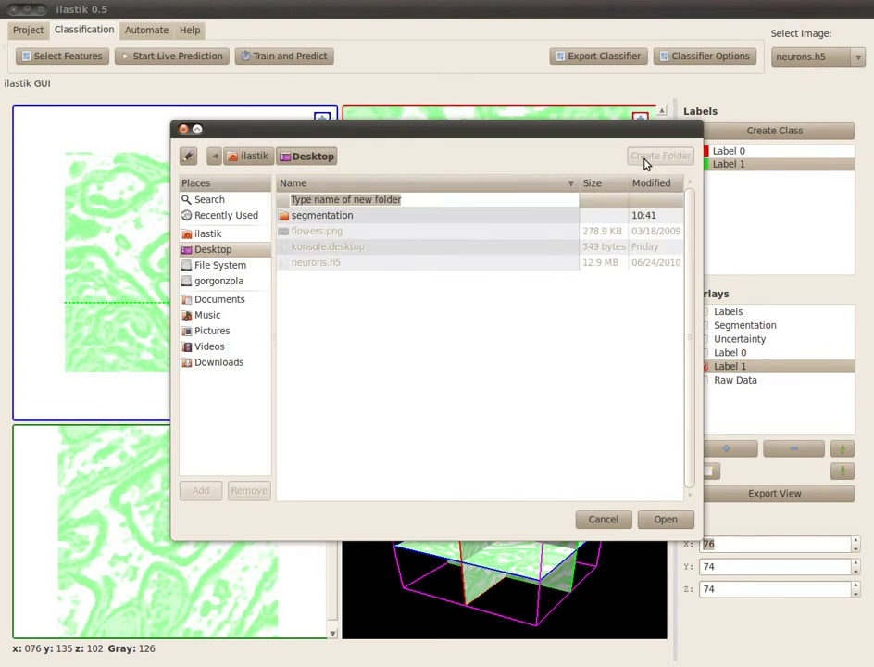
text(prediction)
key(Return)
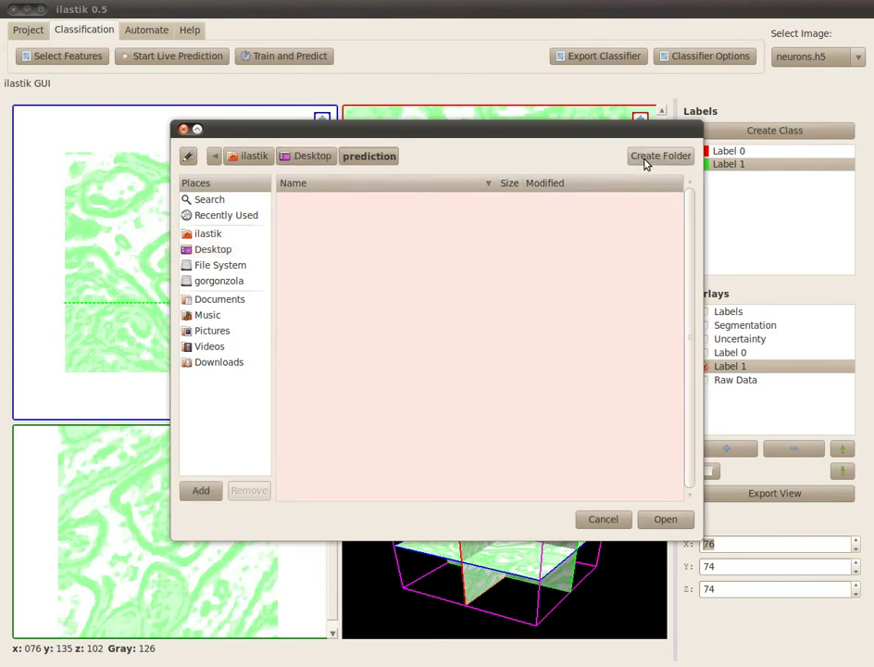
click(681, 524)
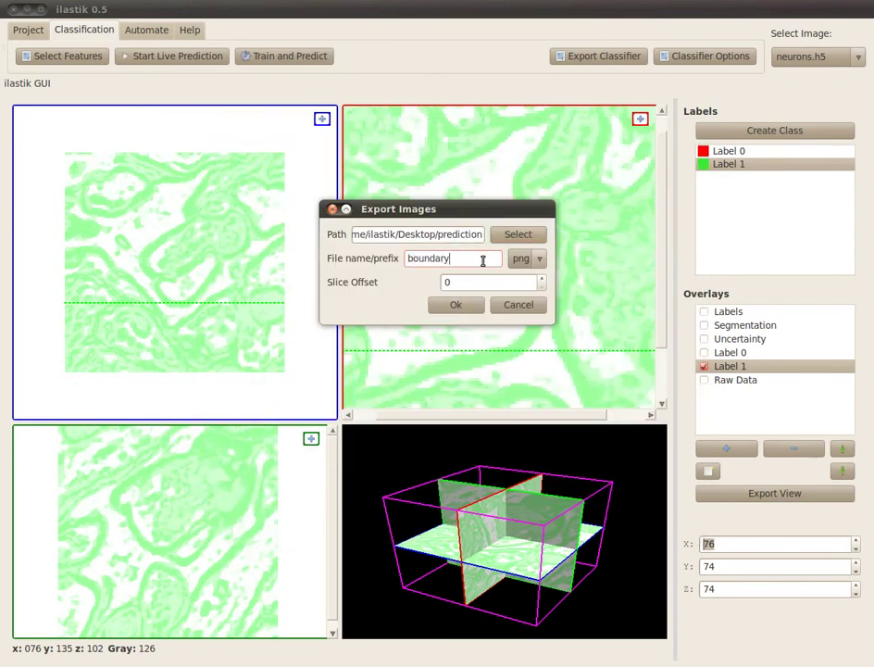
Step: Choose h5 format and export the prediction with prefix 'boundary'
click(533, 260)
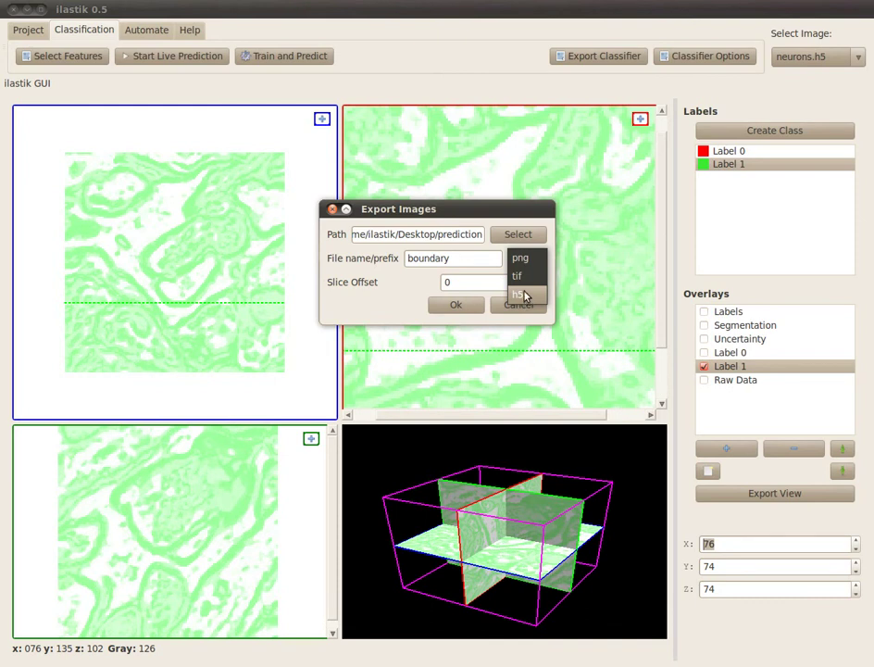
click(524, 296)
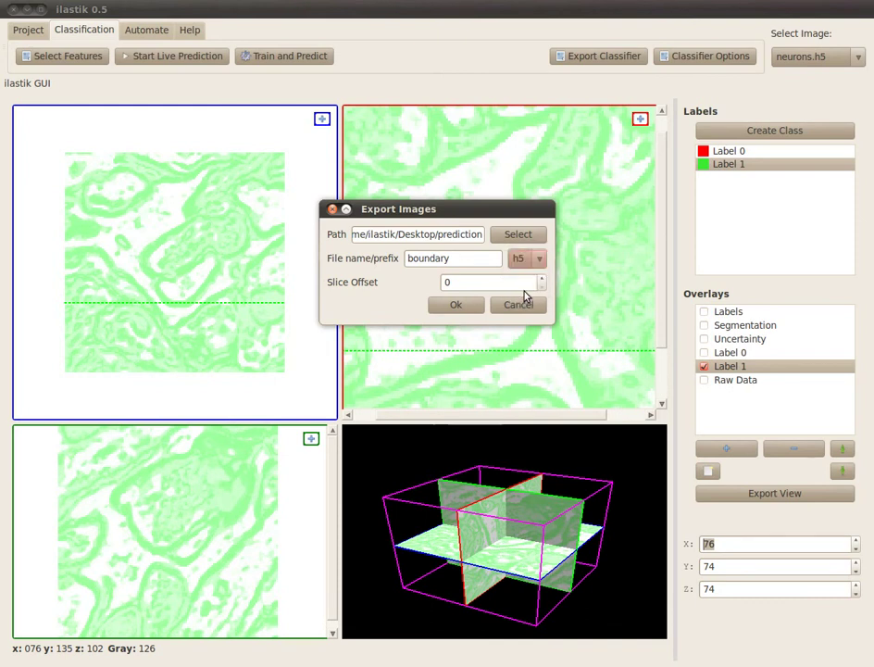
click(467, 309)
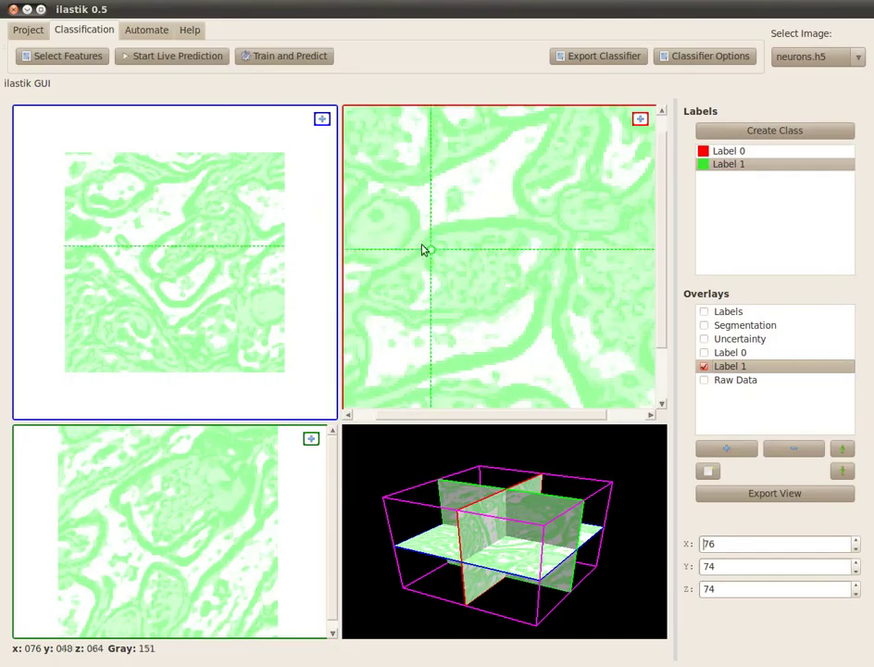
Step: Close ilastik and open the Desktop prediction folder to confirm boundary.h5 is 12.9 MB
click(15, 7)
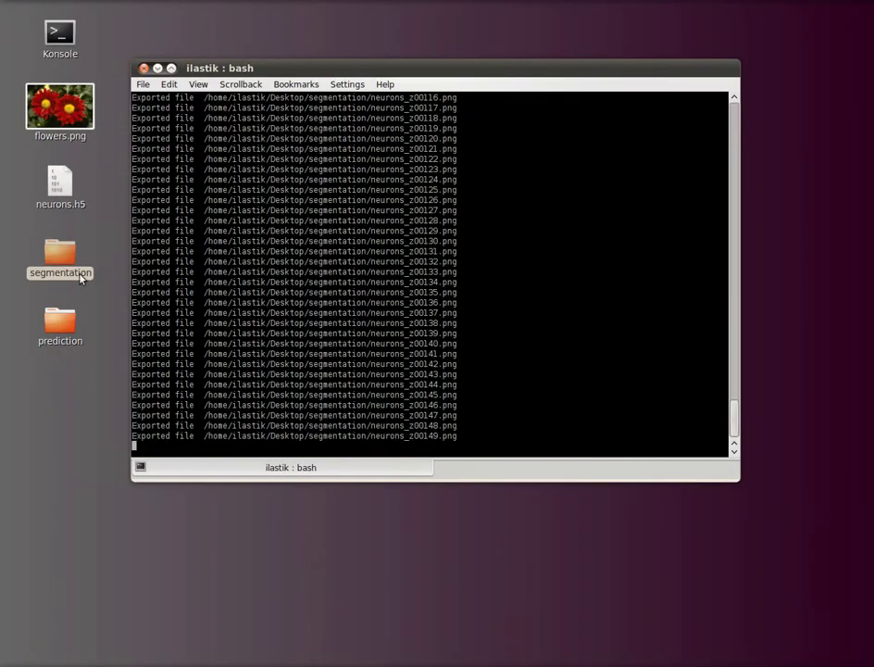
double_click(65, 336)
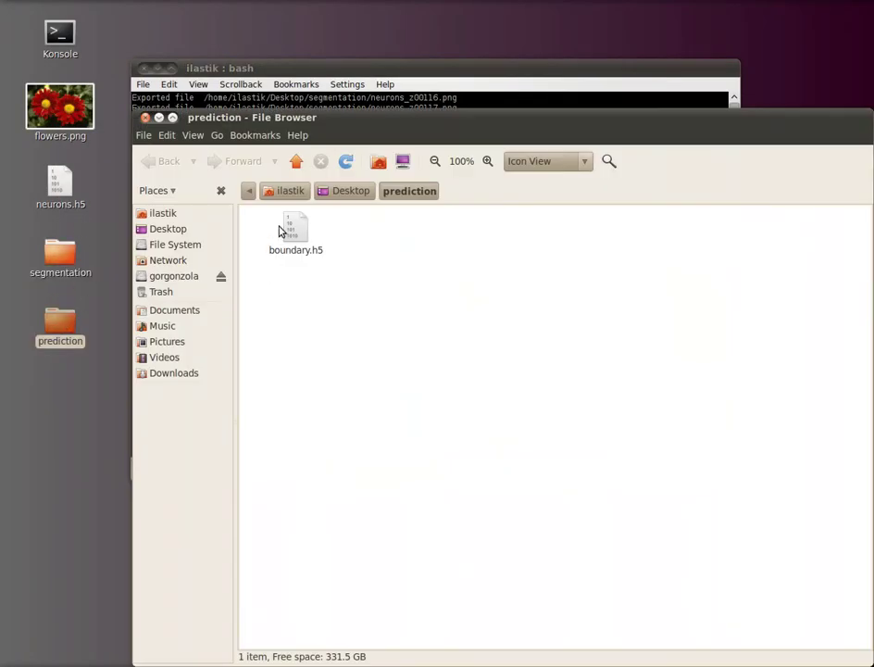
click(300, 239)
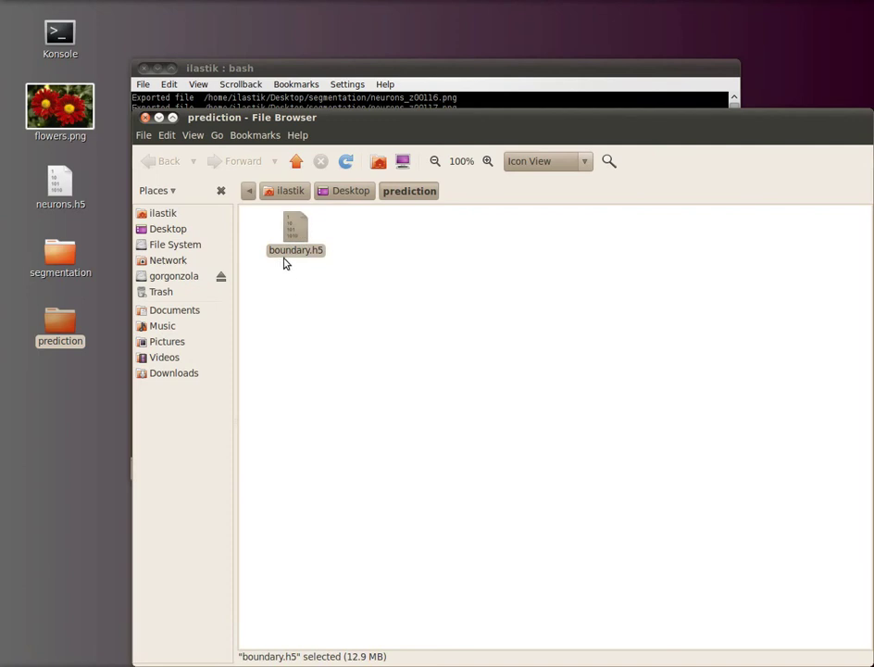
drag(383, 121, 362, 84)
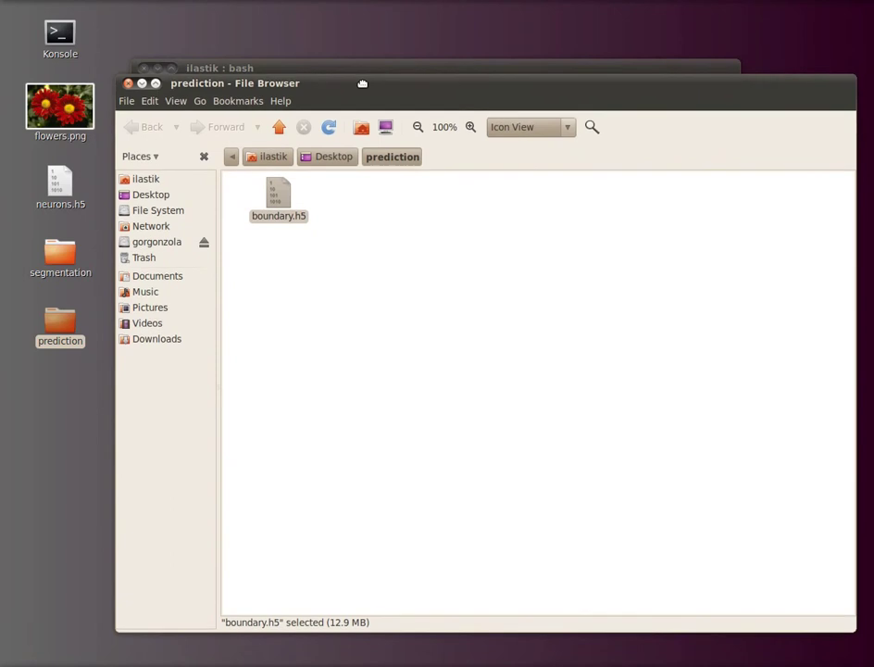
Step: Launch HDFView by running hdfview in a new terminal window
double_click(61, 35)
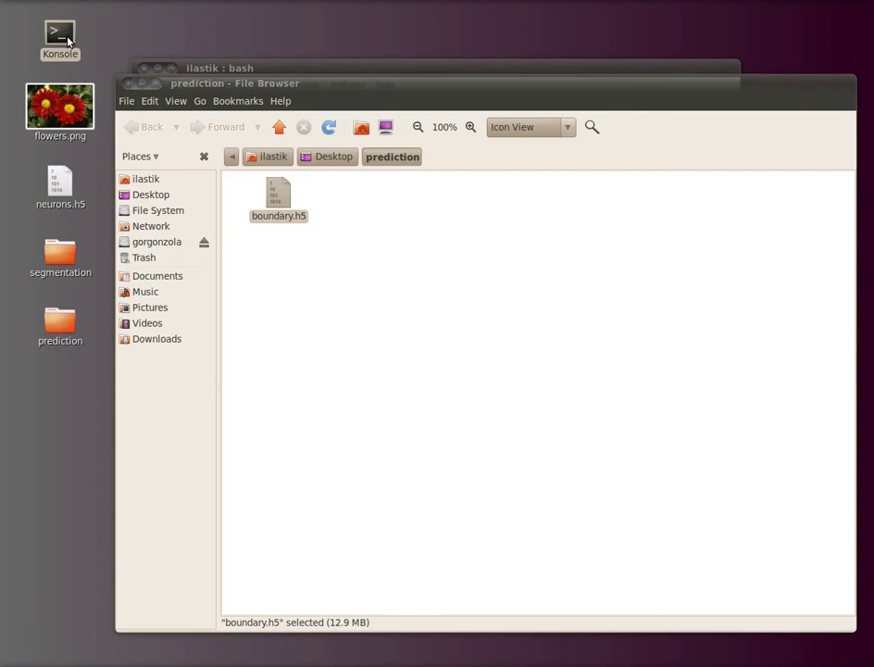
drag(211, 252, 365, 150)
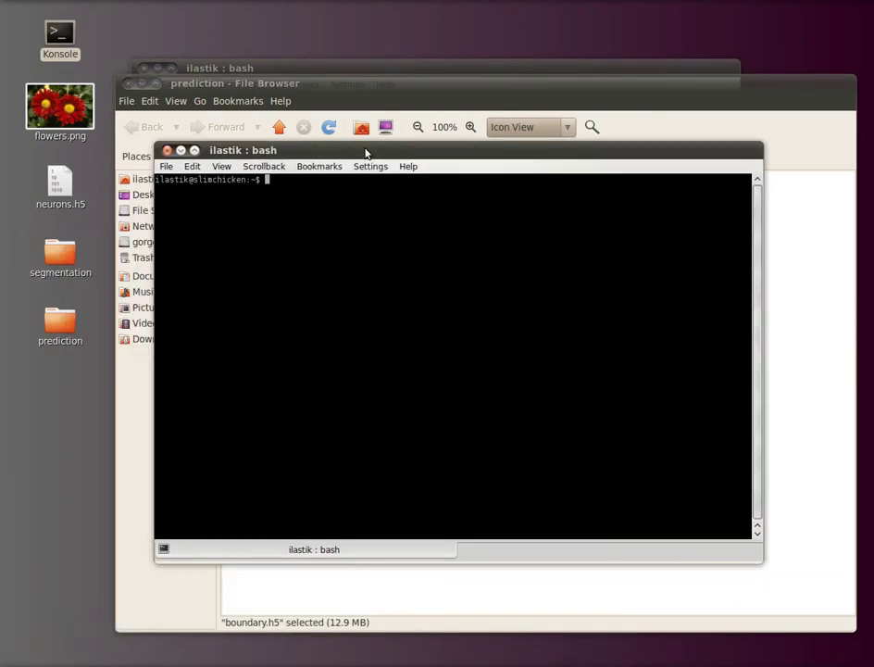
text(hdfview)
key(Return)
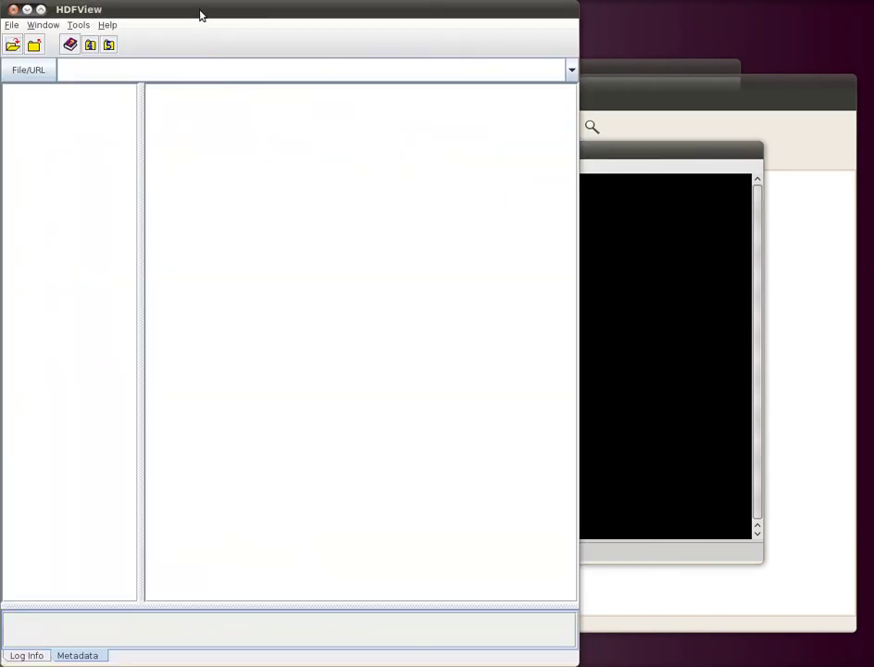
drag(201, 14, 436, 23)
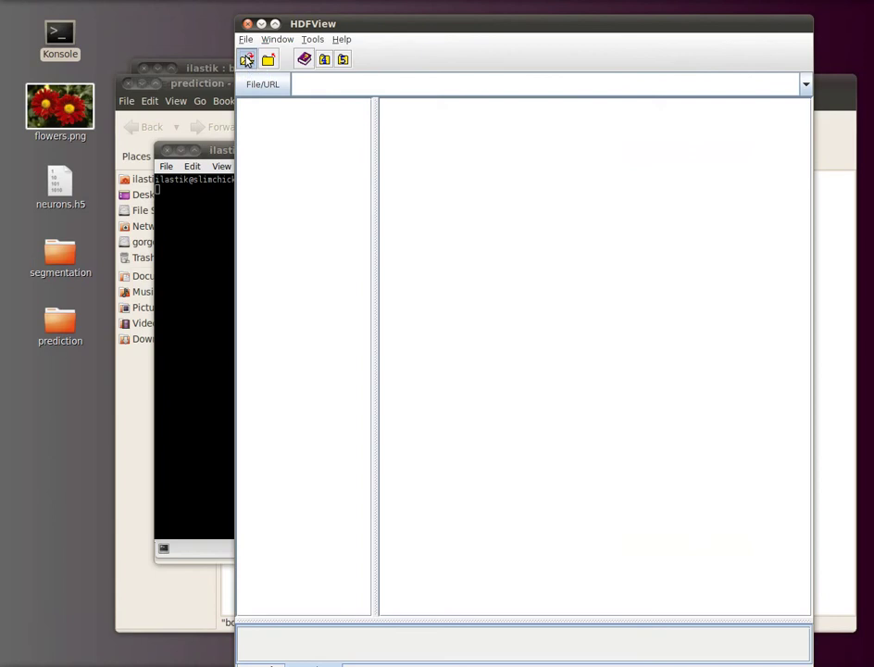
Step: Open boundary.h5 from home > ilastik > Desktop > prediction in HDFView
click(247, 61)
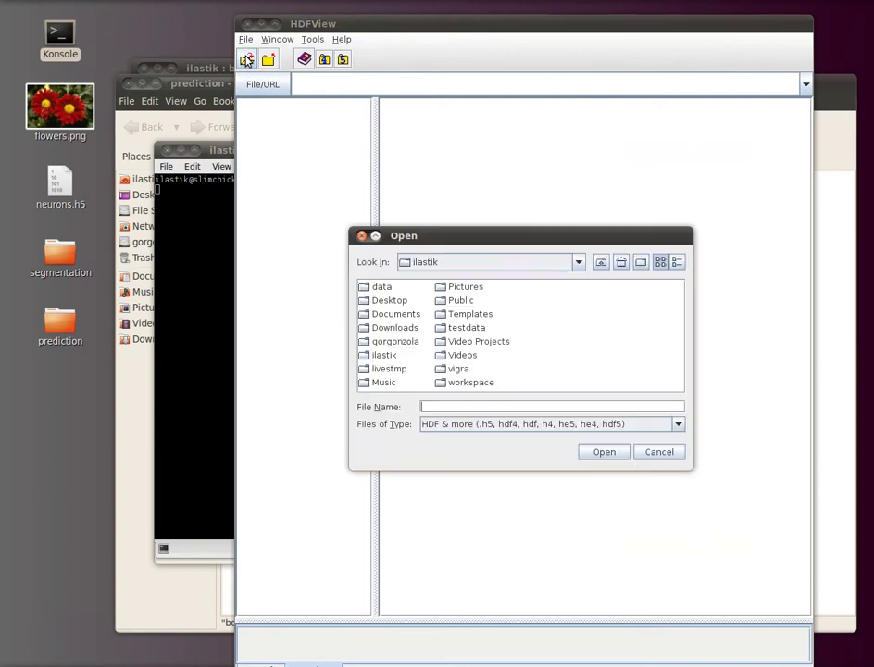
click(602, 264)
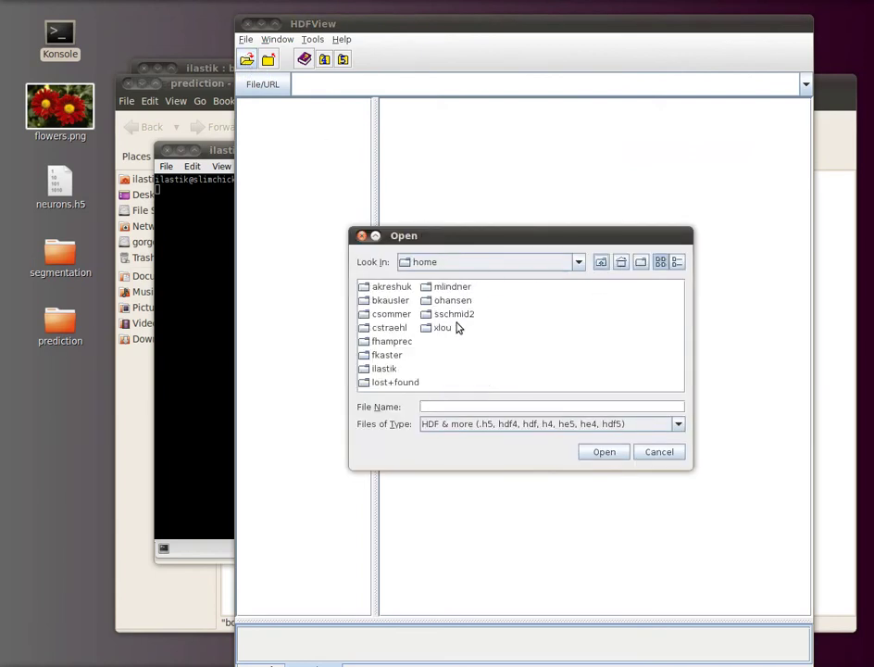
double_click(391, 370)
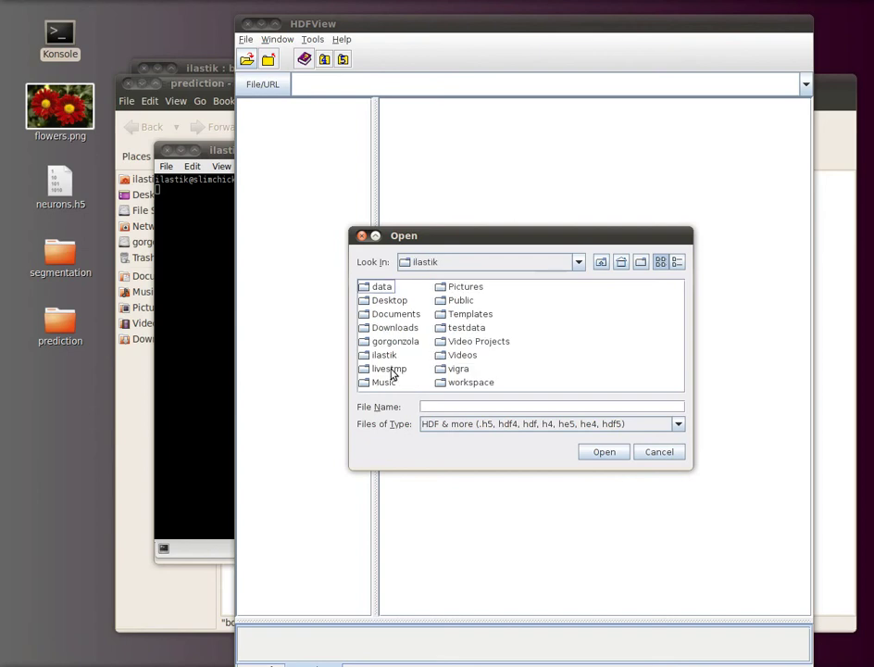
double_click(394, 302)
double_click(400, 292)
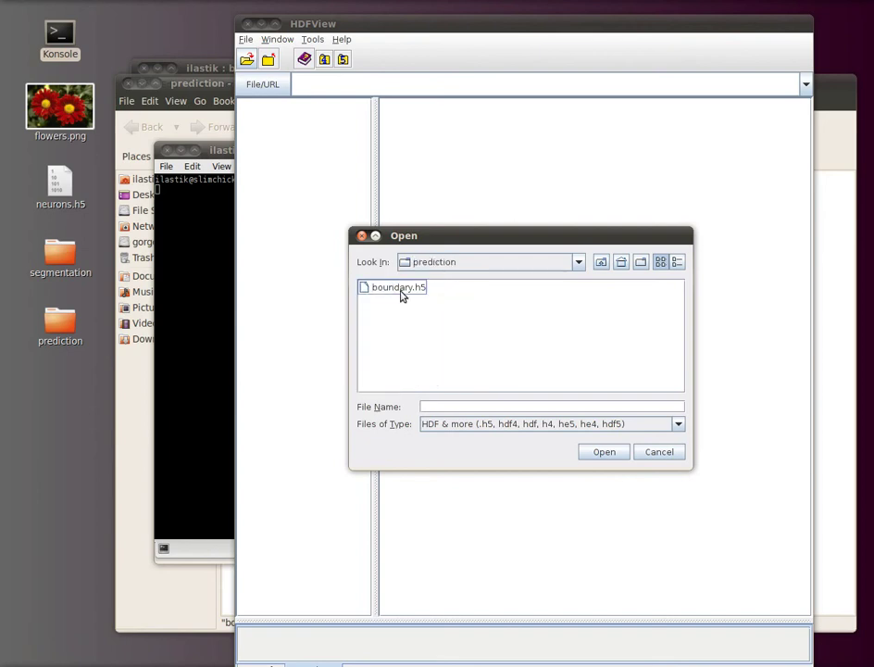
double_click(402, 289)
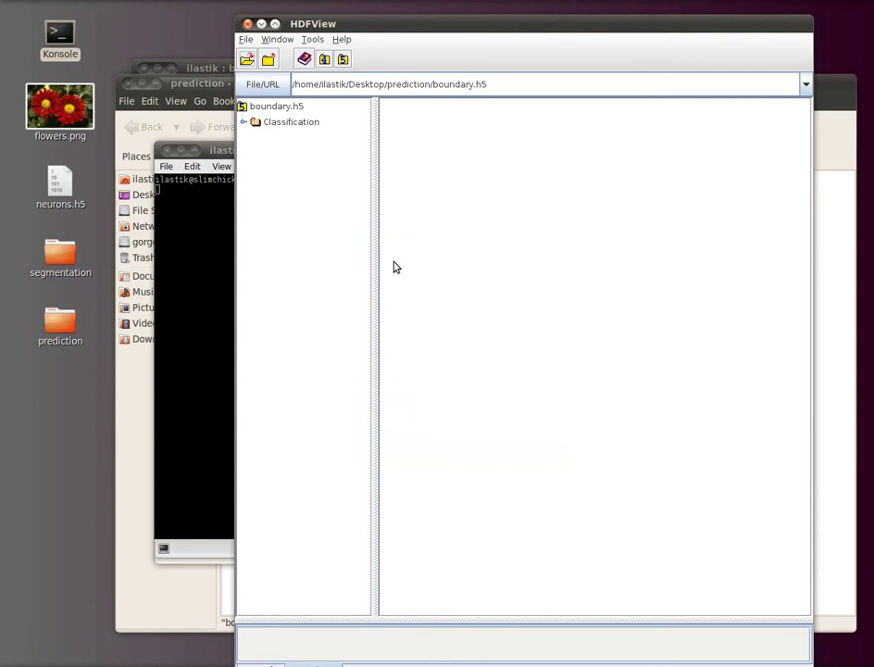
Step: Open Classification > Prediction > Label 1 in boundary.h5, confirming 32-bit float, 150 × 150 × 150 × 1
click(244, 122)
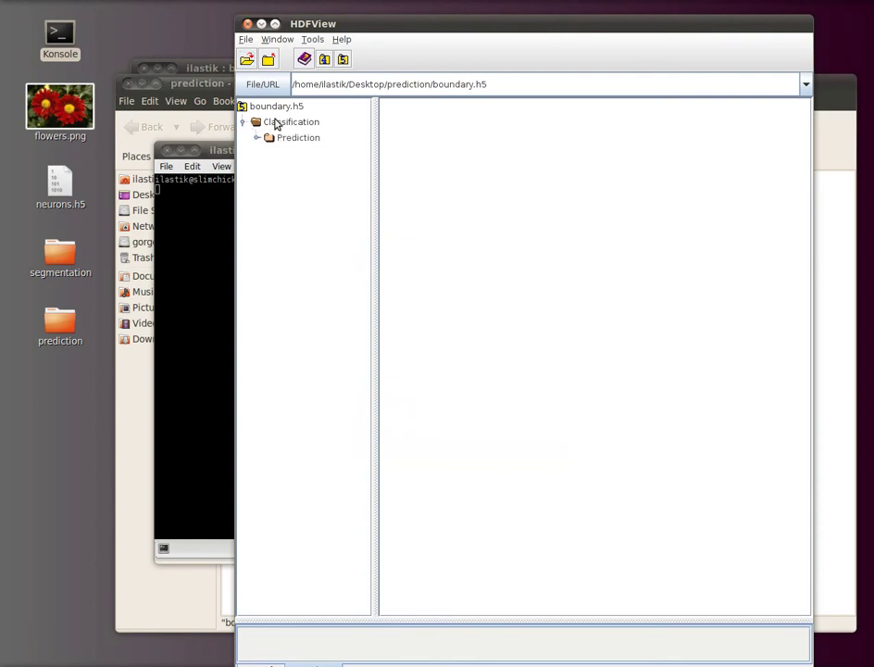
click(275, 125)
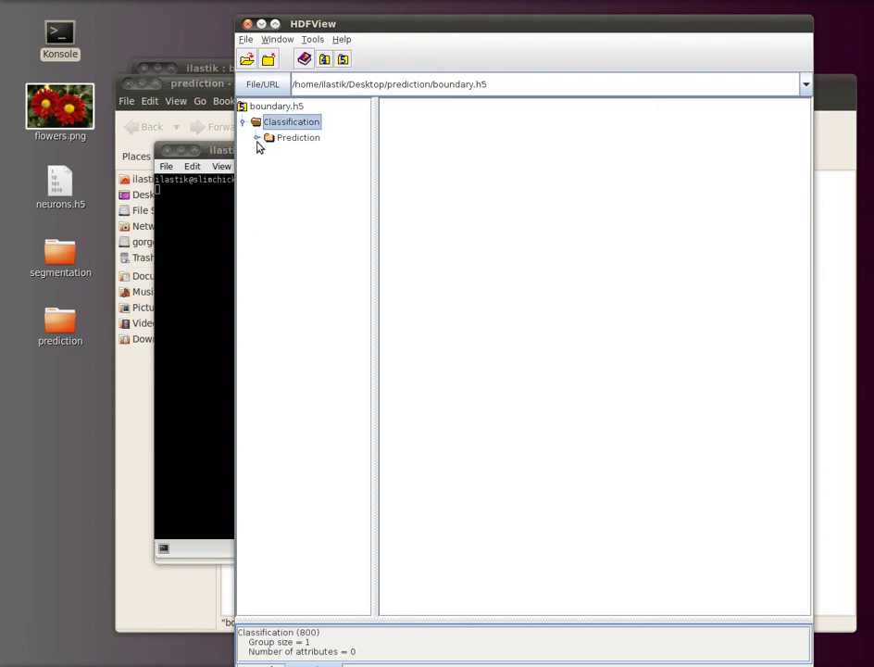
click(259, 138)
click(295, 138)
click(296, 154)
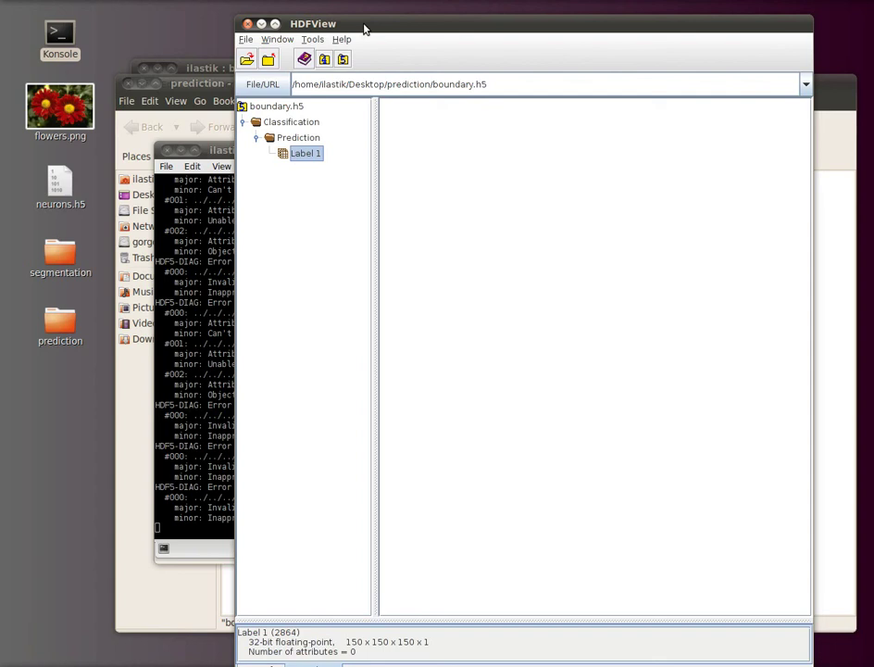
drag(364, 29, 304, 27)
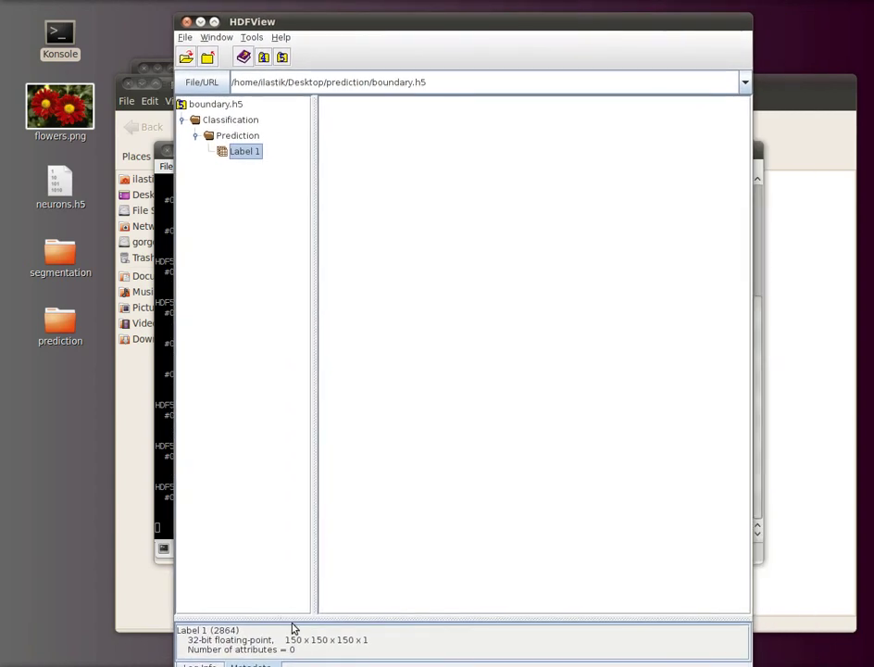